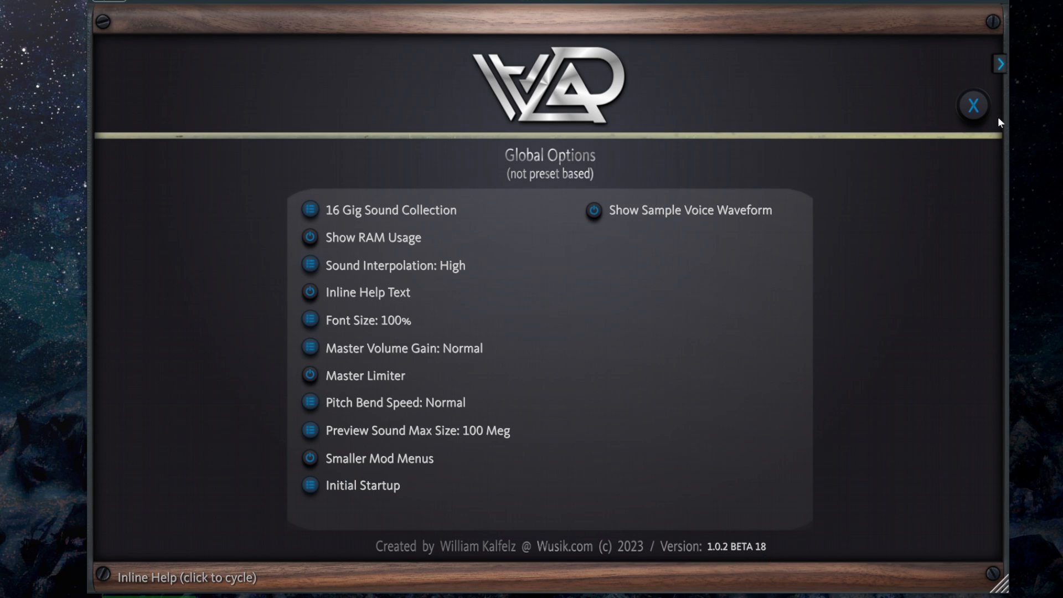
Close the global options and highlight the three new SoundSet entries in WAD List Of Changes.txt in Notepad
{"action": "left_click", "coordinate": [974, 107]}
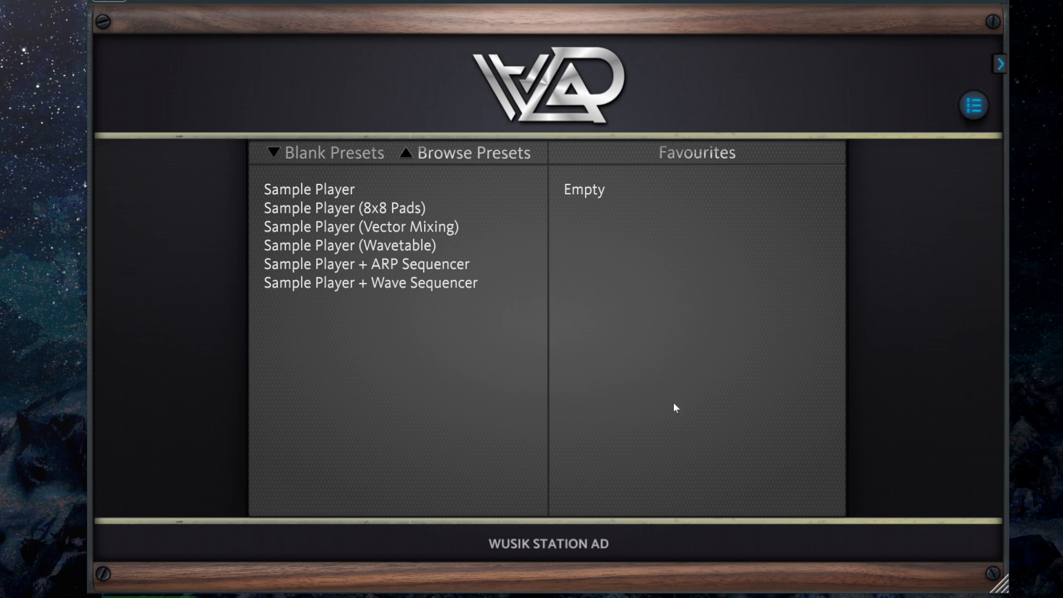
{"action": "left_click", "coordinate": [588, 596]}
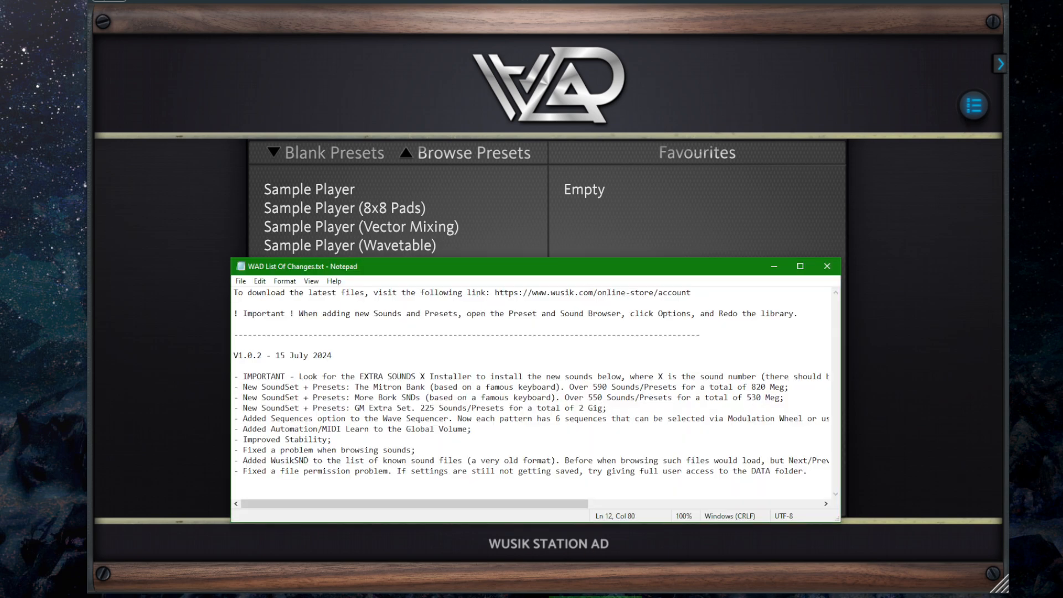
{"action": "key", "text": "Home"}
{"action": "key", "text": "Up"}
{"action": "key", "text": "Up"}
{"action": "key", "text": "shift+Down"}
{"action": "key", "text": "shift+Down"}
{"action": "key", "text": "shift+Down"}
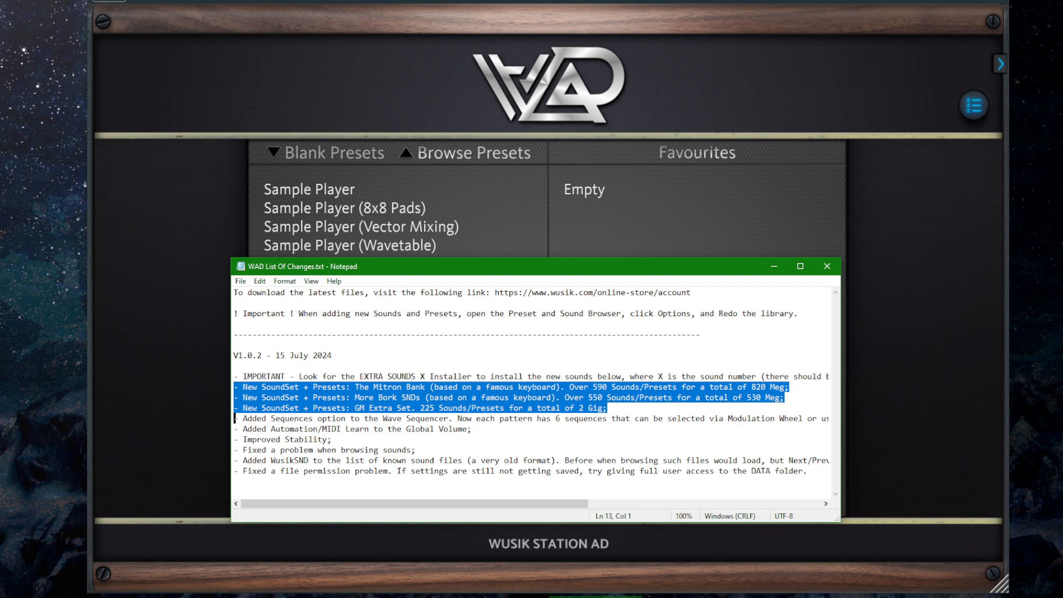
Review the change entries on Wave Sequencer sequences, Global Volume MIDI learn and the sound browsing fix by highlighting them
{"action": "key", "text": "Right"}
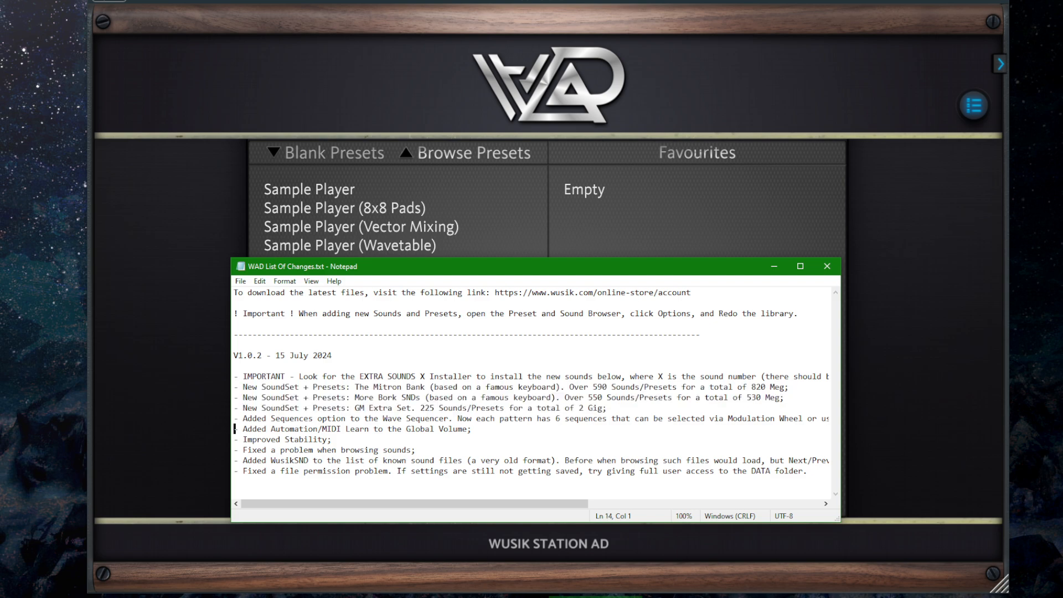
{"action": "key", "text": "shift+Down"}
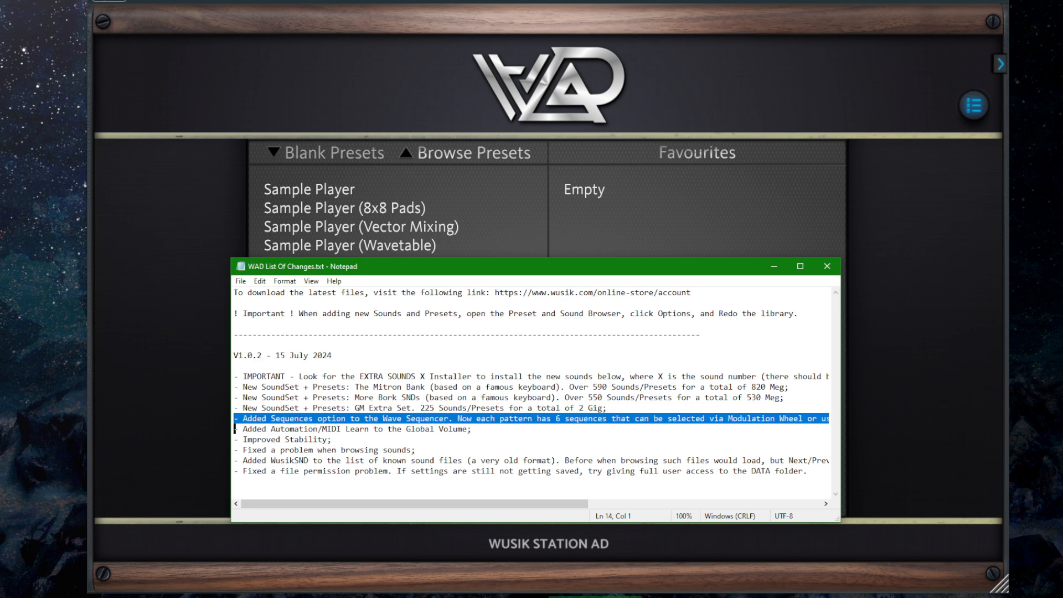
{"action": "key", "text": "Down"}
{"action": "key", "text": "Up"}
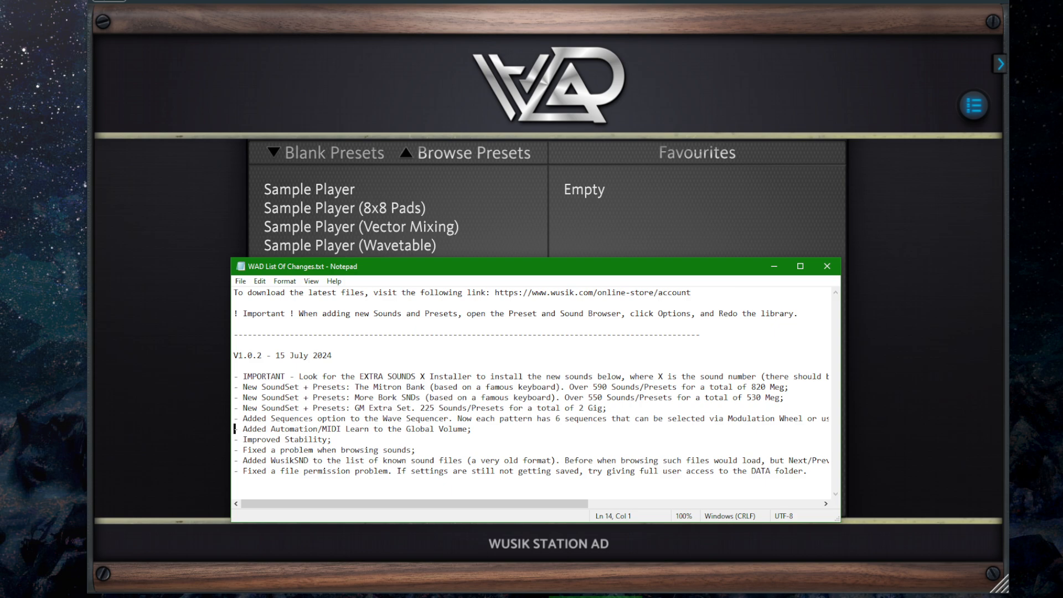
{"action": "key", "text": "shift+Down"}
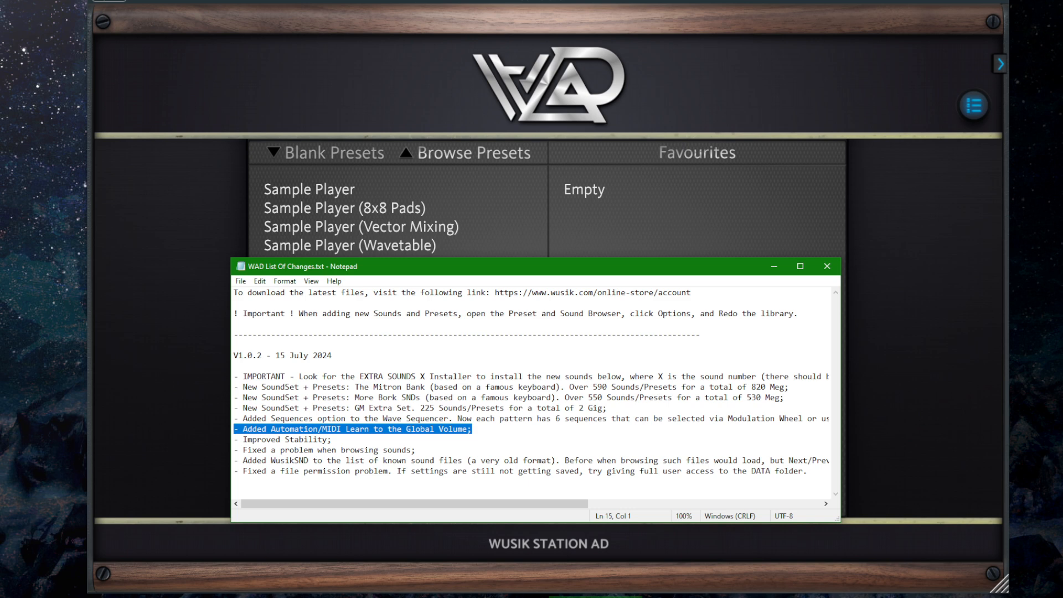
{"action": "key", "text": "Down"}
{"action": "key", "text": "Up"}
{"action": "key", "text": "shift+Down"}
{"action": "key", "text": "Down"}
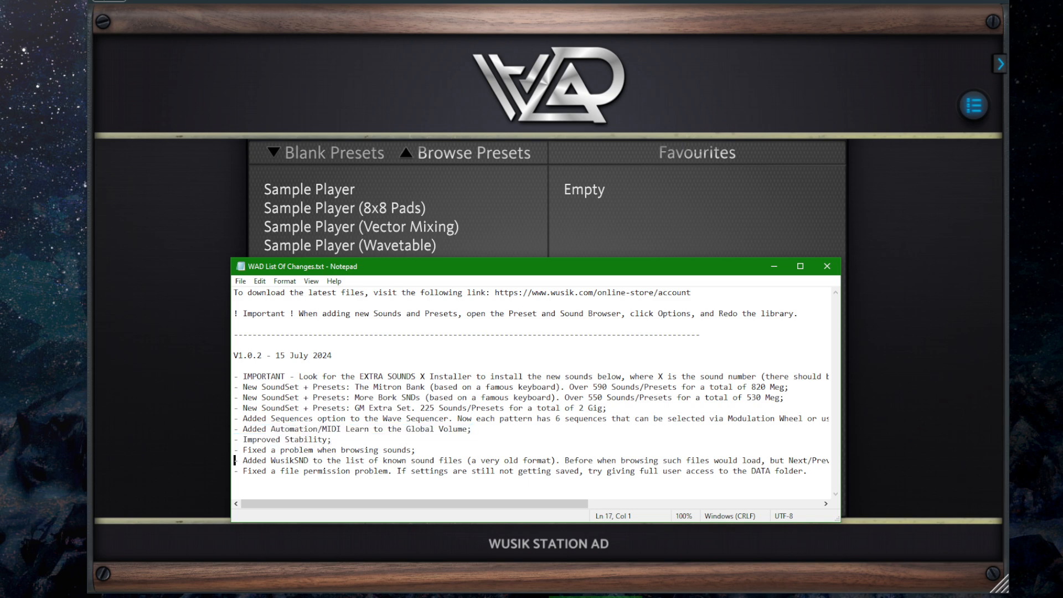
{"action": "key", "text": "Up"}
{"action": "key", "text": "shift+Down"}
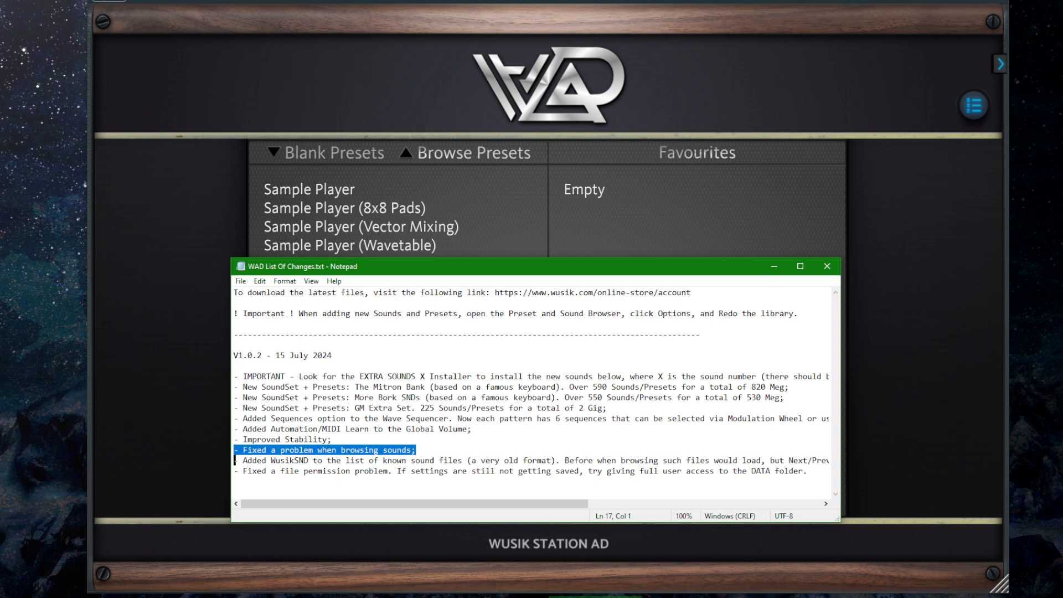
Extend the browsing fix entry to read "browsing sounds and presets;" and save the file
{"action": "key", "text": "Left"}
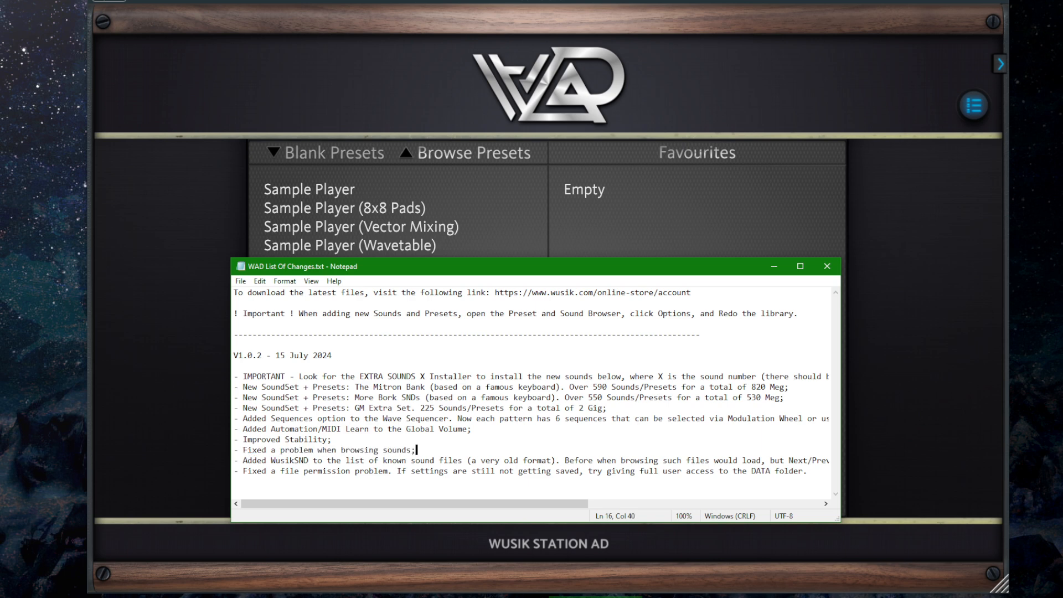
{"action": "key", "text": "BackSpace"}
{"action": "type", "text": "and presets;"}
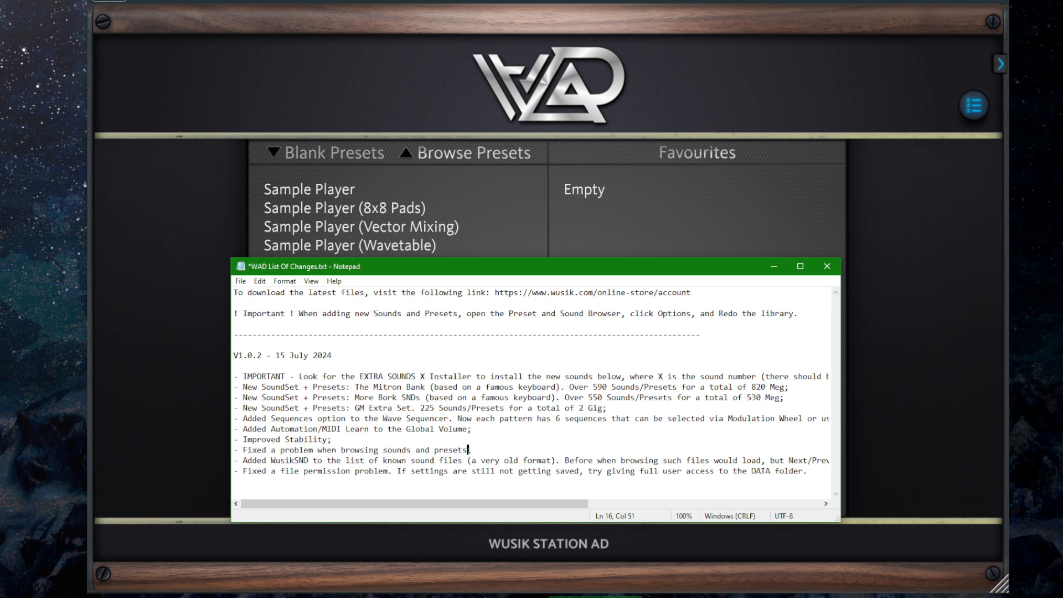
{"action": "key", "text": "ctrl+s"}
Review the WusikSND and file permission entries by highlighting them, and close the change list to return to Wusik Station AD
{"action": "key", "text": "Right"}
{"action": "key", "text": "ctrl+Right"}
{"action": "key", "text": "ctrl+Right"}
{"action": "key", "text": "ctrl+shift+Right"}
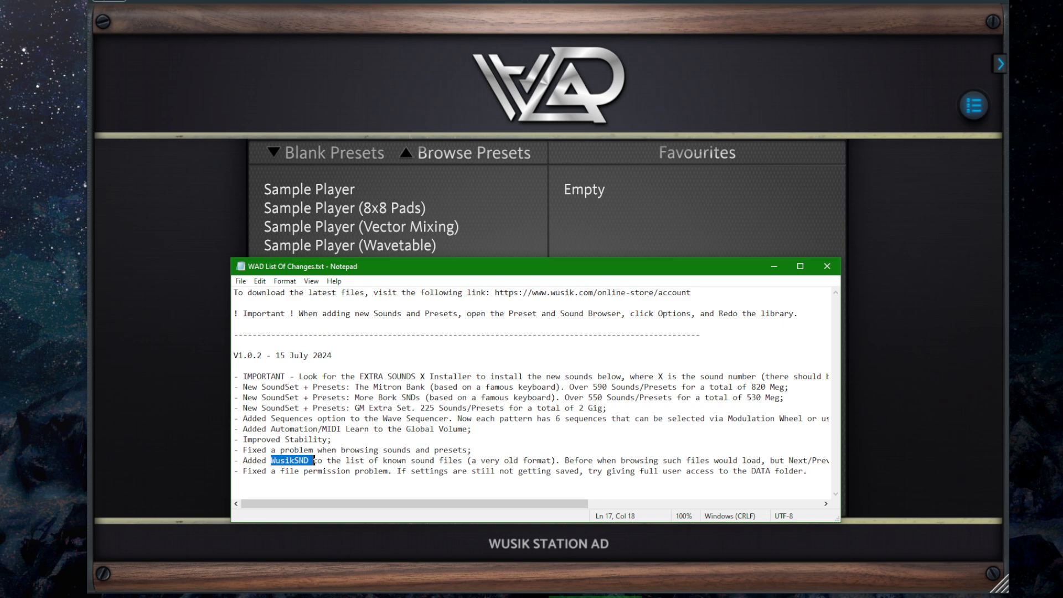
{"action": "key", "text": "Down"}
{"action": "key", "text": "Home"}
{"action": "key", "text": "ctrl+shift+Right"}
{"action": "key", "text": "ctrl+shift+Right"}
{"action": "key", "text": "ctrl+shift+Right"}
{"action": "key", "text": "ctrl+shift+Right"}
{"action": "key", "text": "ctrl+shift+Right"}
{"action": "key", "text": "ctrl+shift+Right"}
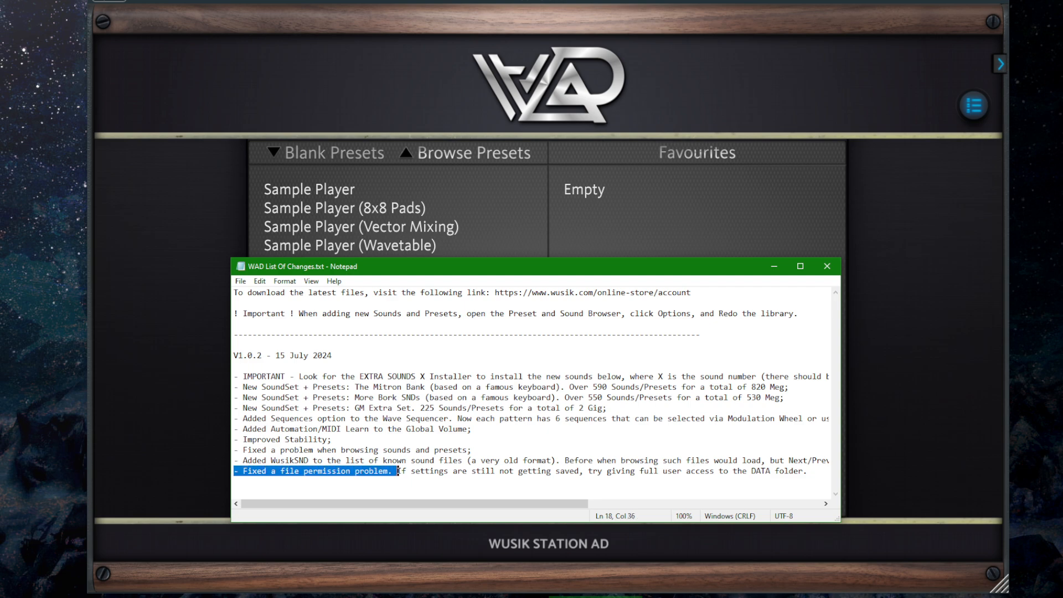
{"action": "key", "text": "End"}
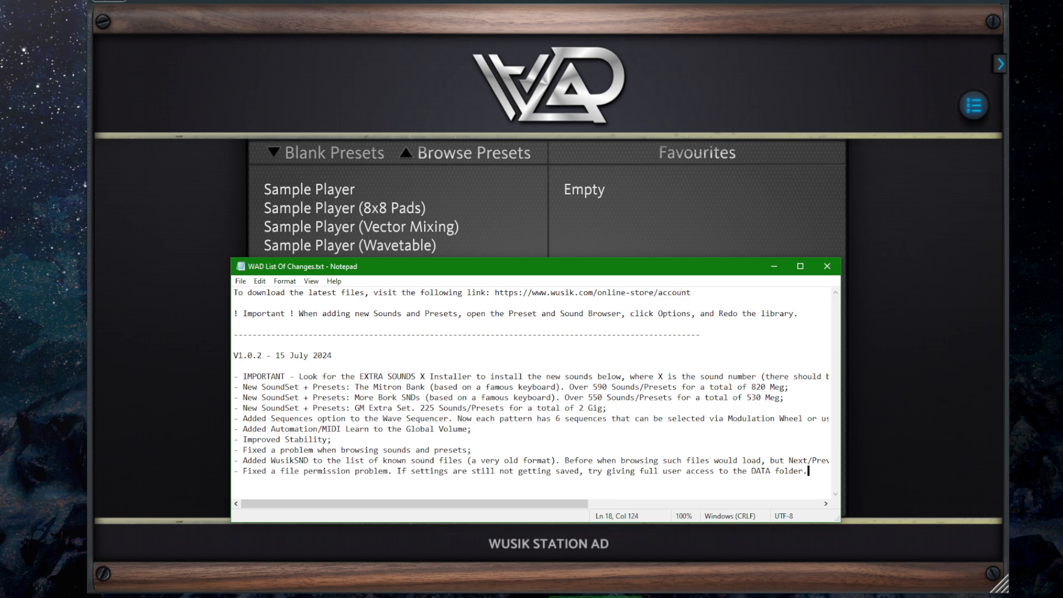
{"action": "key", "text": "Home"}
{"action": "key", "text": "alt+F4"}
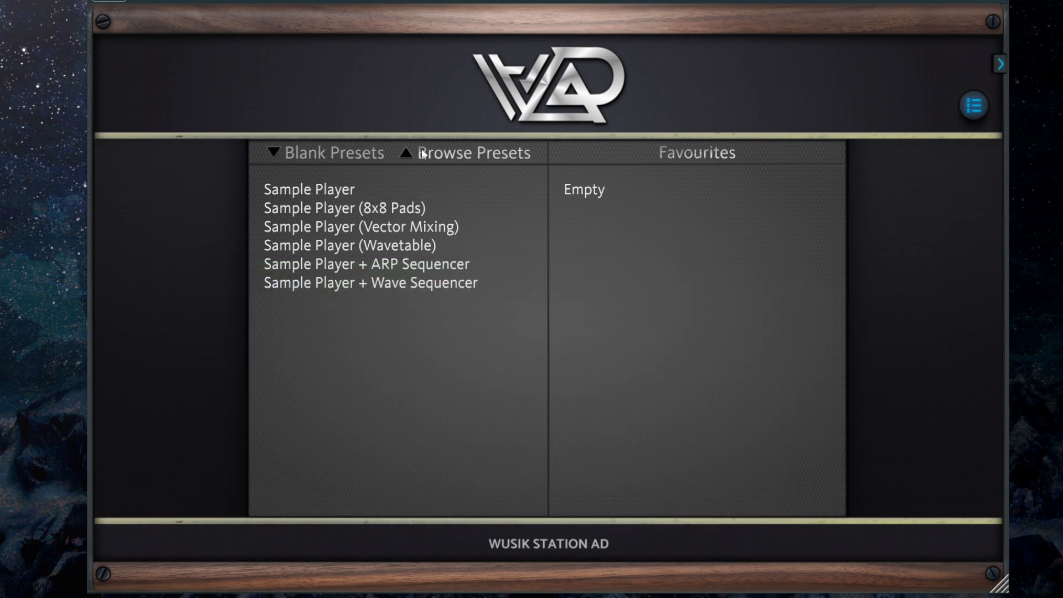
Start the blank preset Sample Player + Wave Sequencer and load the M5 Synth sound into layer A
{"action": "left_click", "coordinate": [461, 283]}
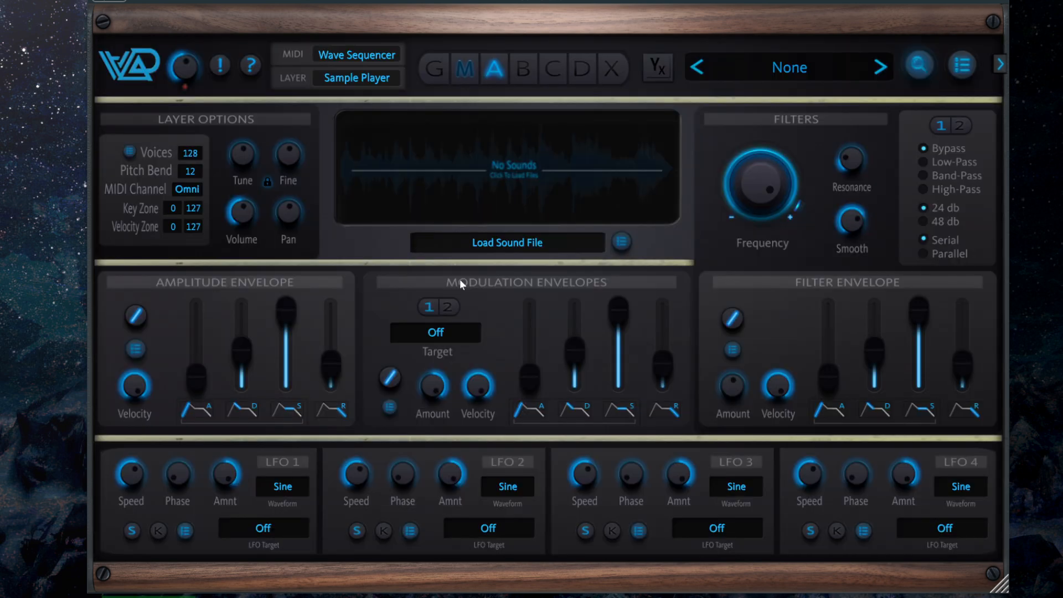
{"action": "left_click", "coordinate": [542, 168]}
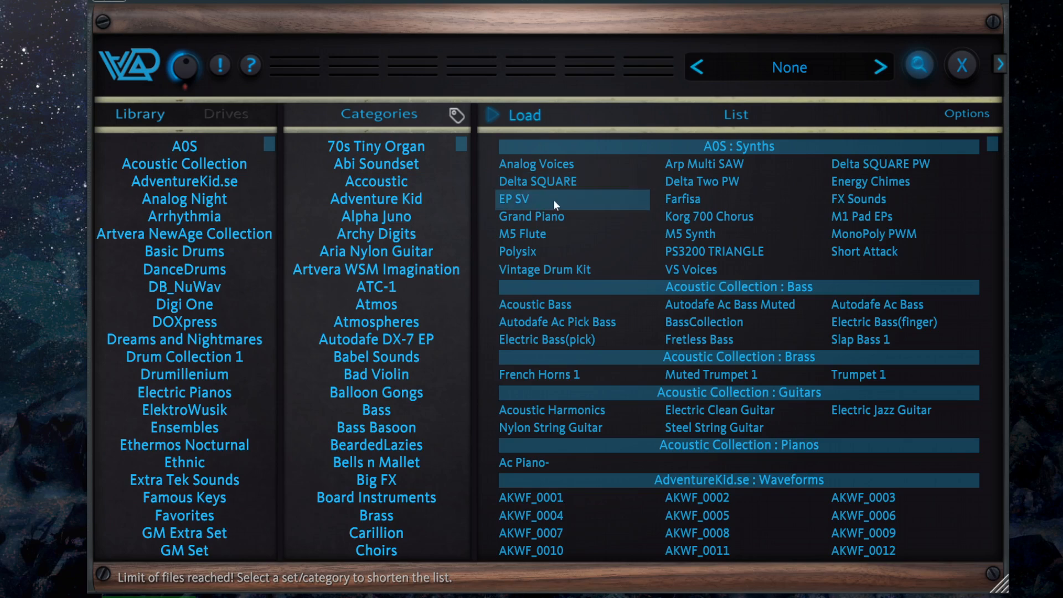
{"action": "left_click", "coordinate": [709, 236]}
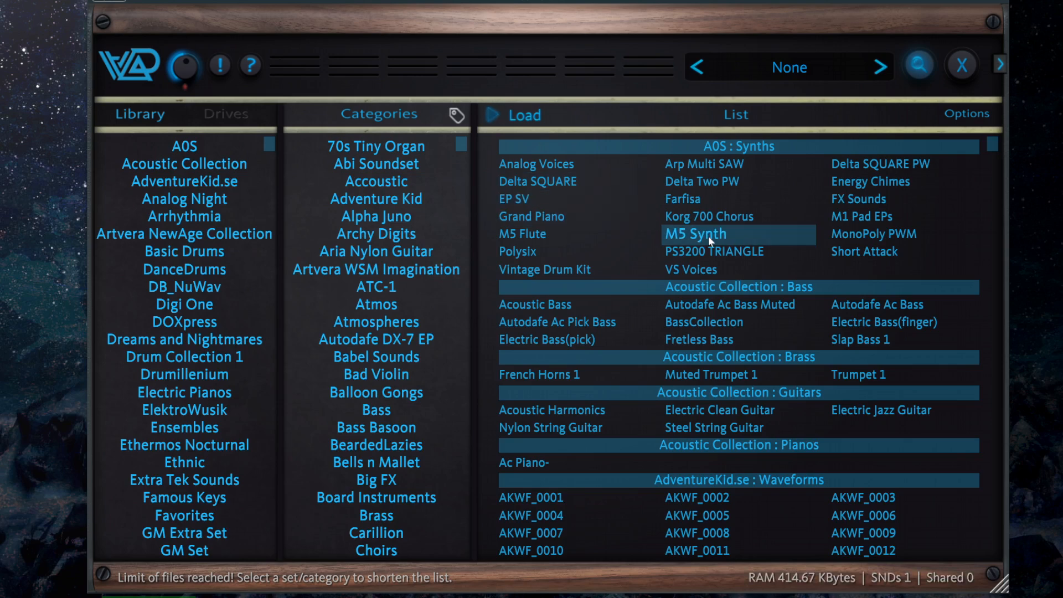
{"action": "left_click", "coordinate": [709, 236]}
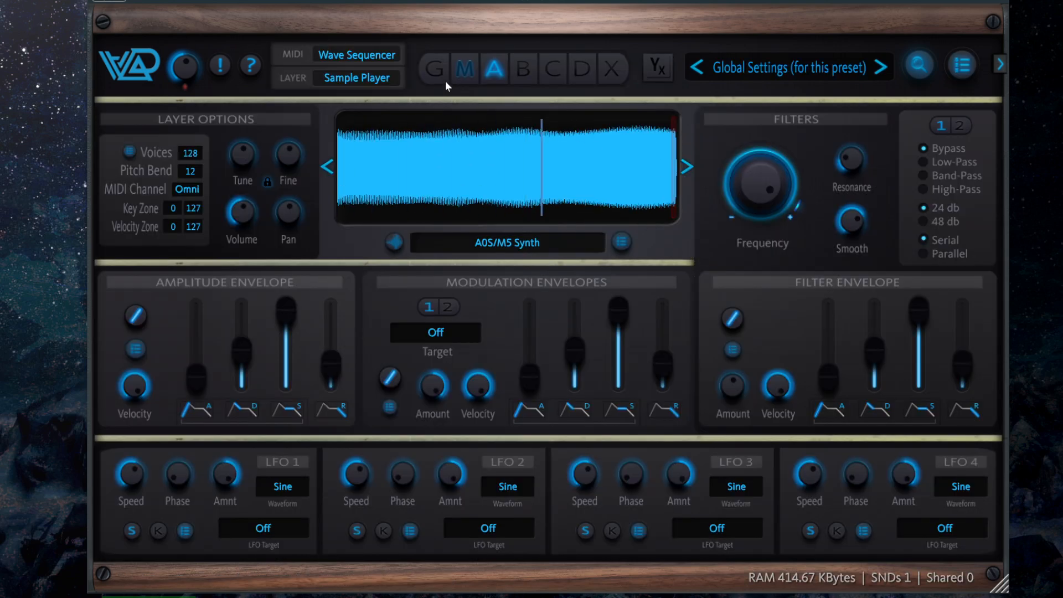
Add 2 steps to the empty Wave Sequencer in the MIDI processor
{"action": "left_click", "coordinate": [469, 70]}
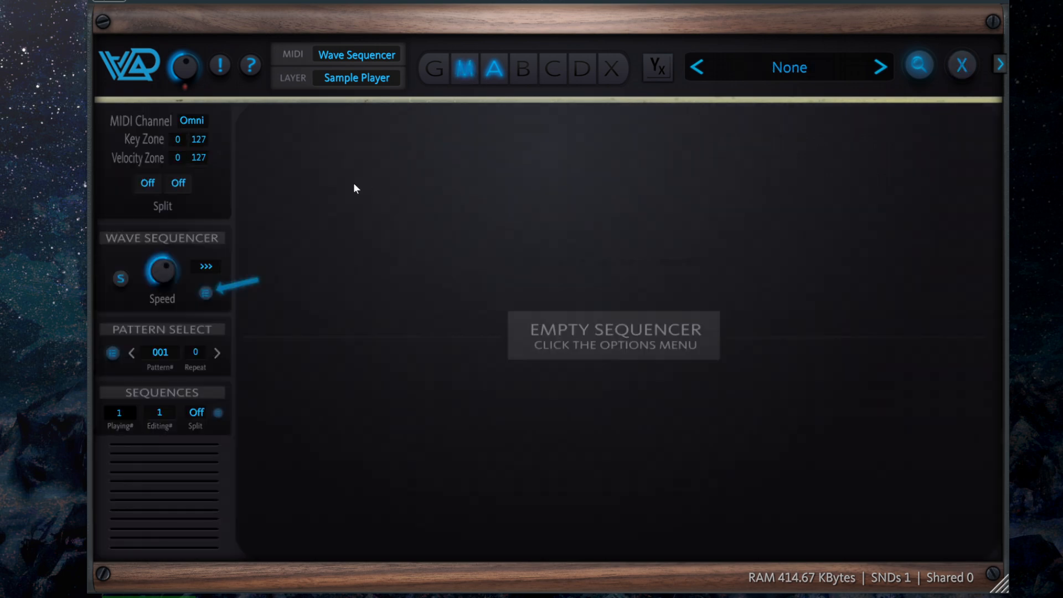
{"action": "left_click", "coordinate": [206, 293]}
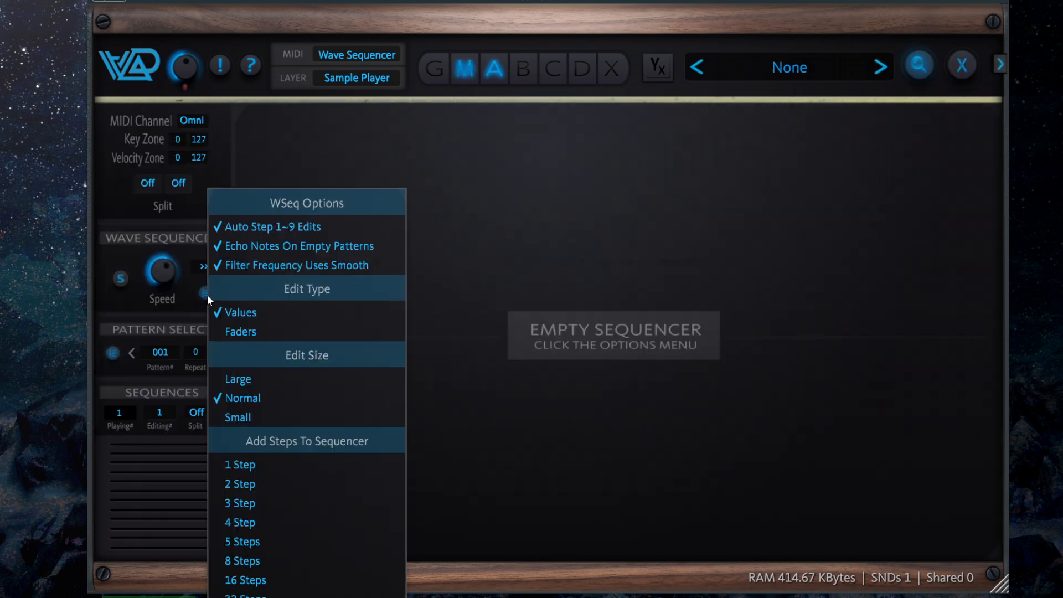
{"action": "left_click", "coordinate": [317, 487]}
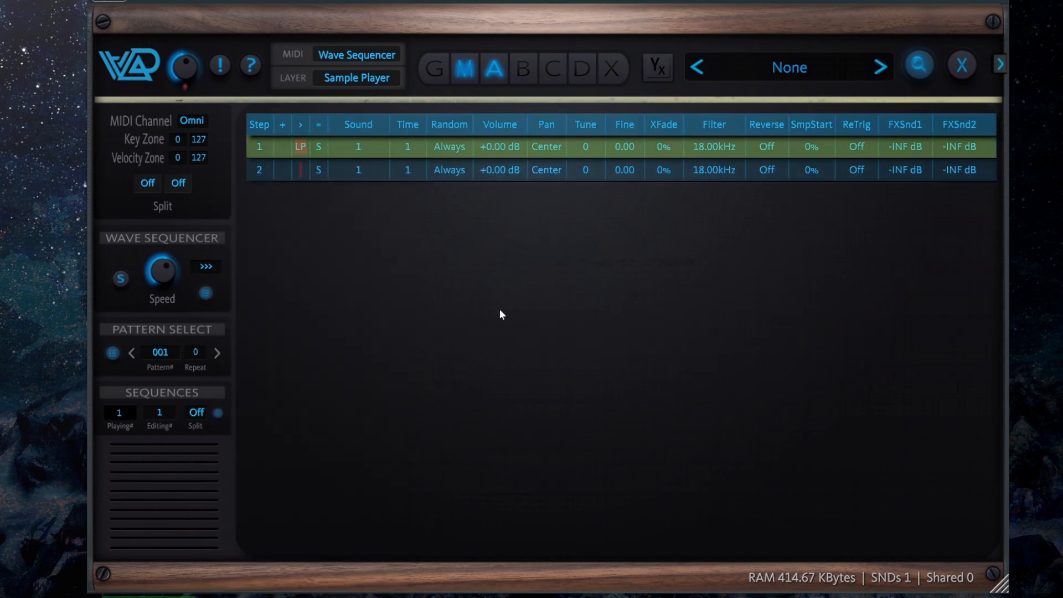
Lower the Wave Sequencer speed and set the Tune of step 2 to 5
{"action": "mouse_move", "coordinate": [151, 278]}
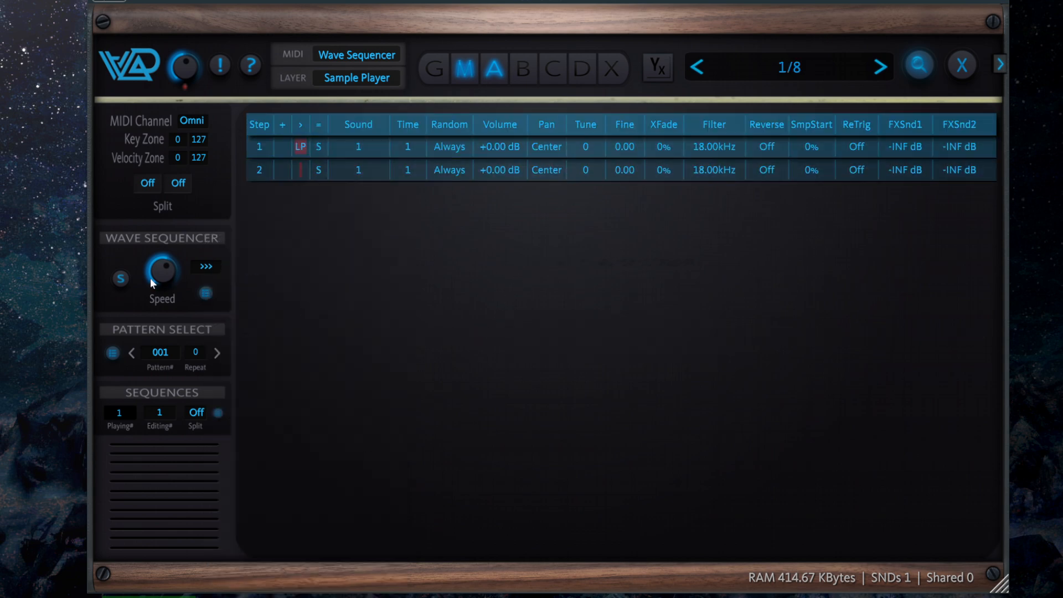
{"action": "left_click_drag", "start_coordinate": [172, 268], "coordinate": [171, 304]}
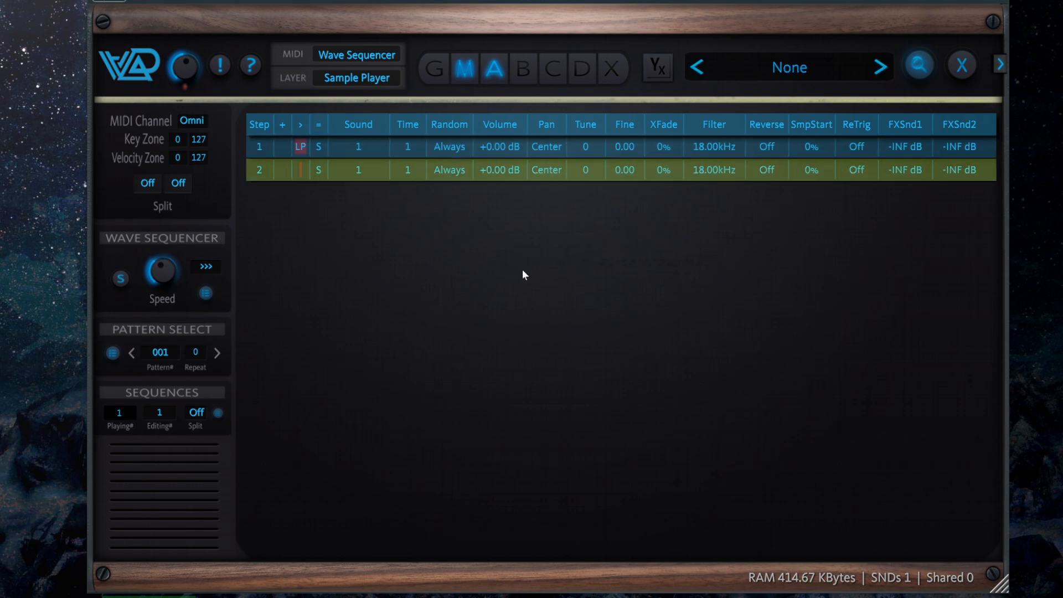
{"action": "left_click_drag", "start_coordinate": [593, 176], "coordinate": [600, 148]}
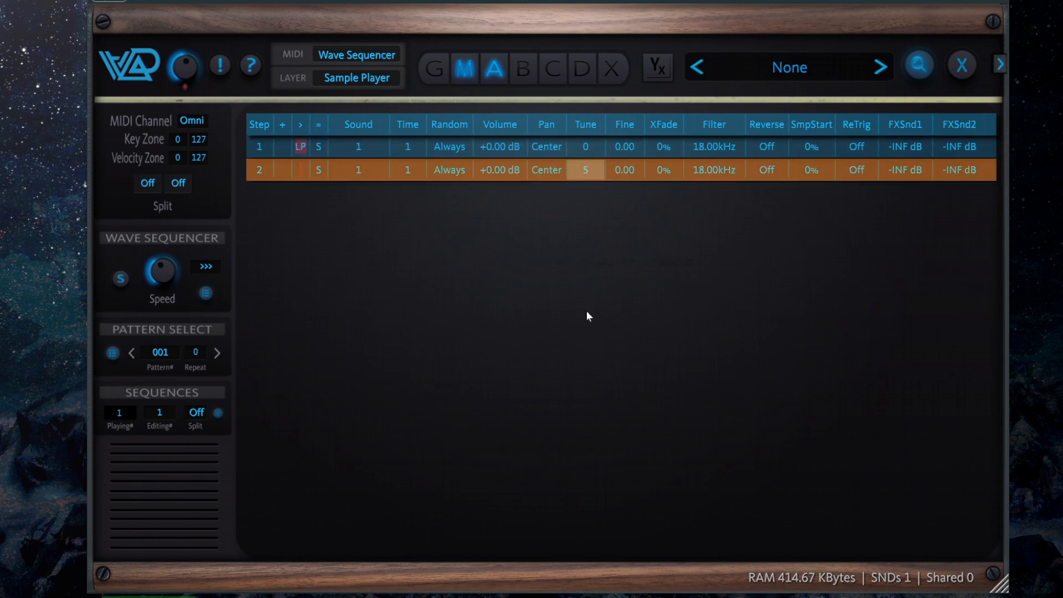
Insert VS Voices from the A0S Synths as an additional sound in layer A and check the layer's sound list
{"action": "left_click", "coordinate": [963, 66]}
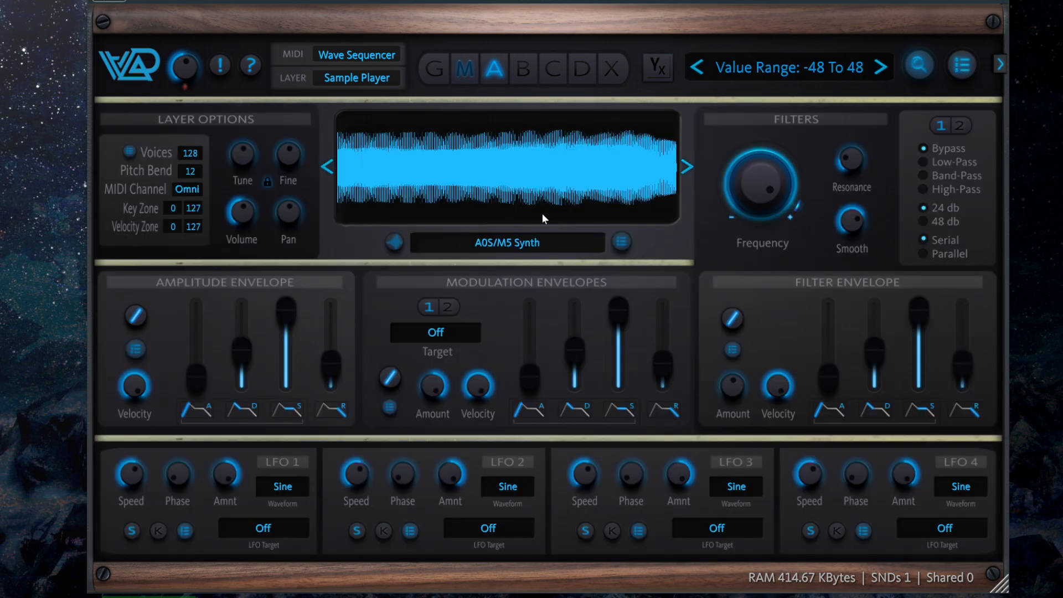
{"action": "left_click", "coordinate": [515, 188]}
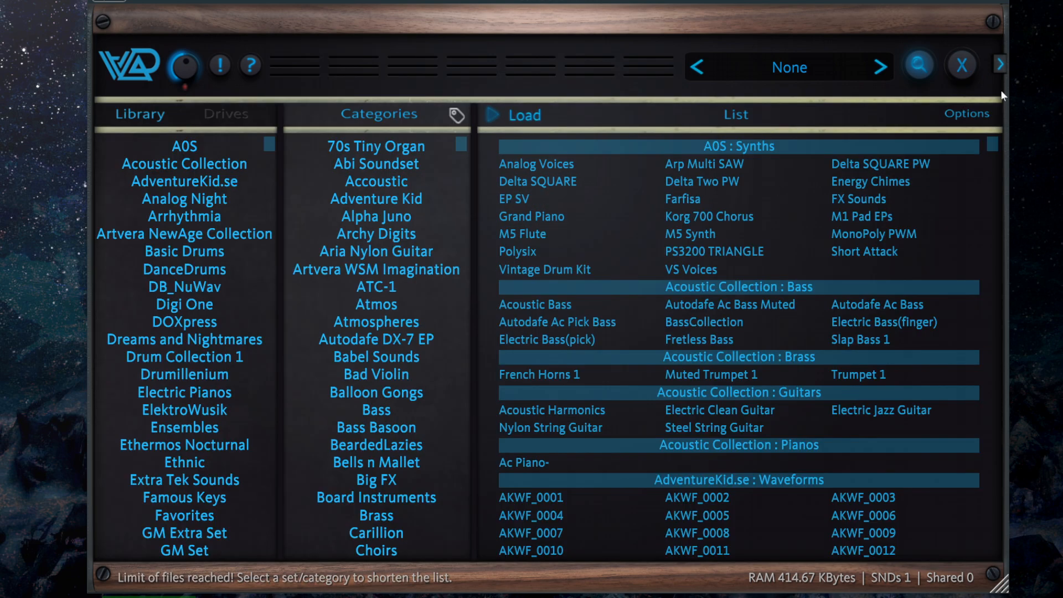
{"action": "left_click", "coordinate": [964, 65]}
{"action": "left_click", "coordinate": [489, 161]}
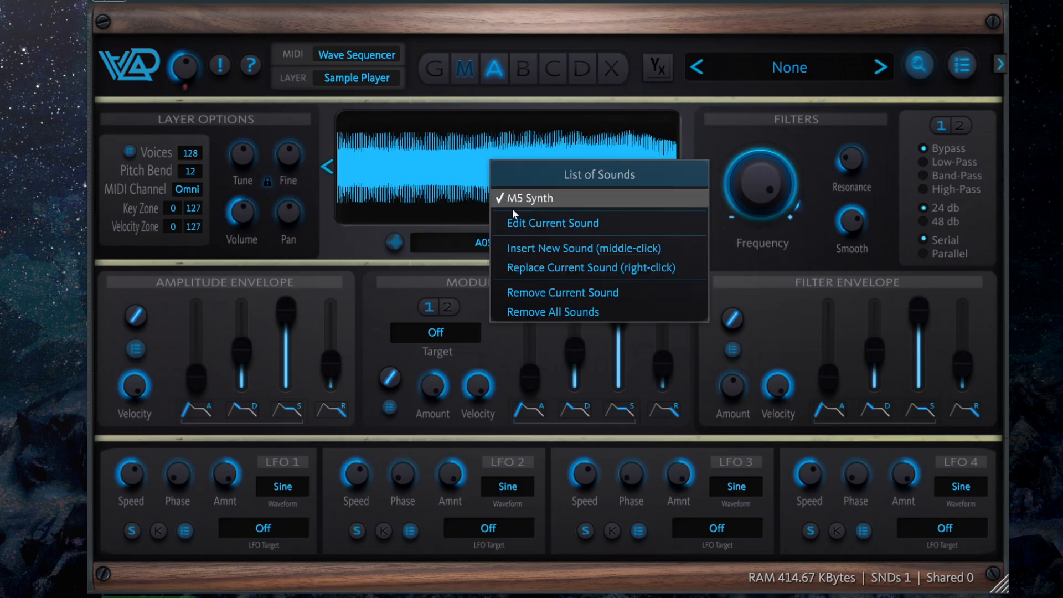
{"action": "left_click", "coordinate": [576, 242]}
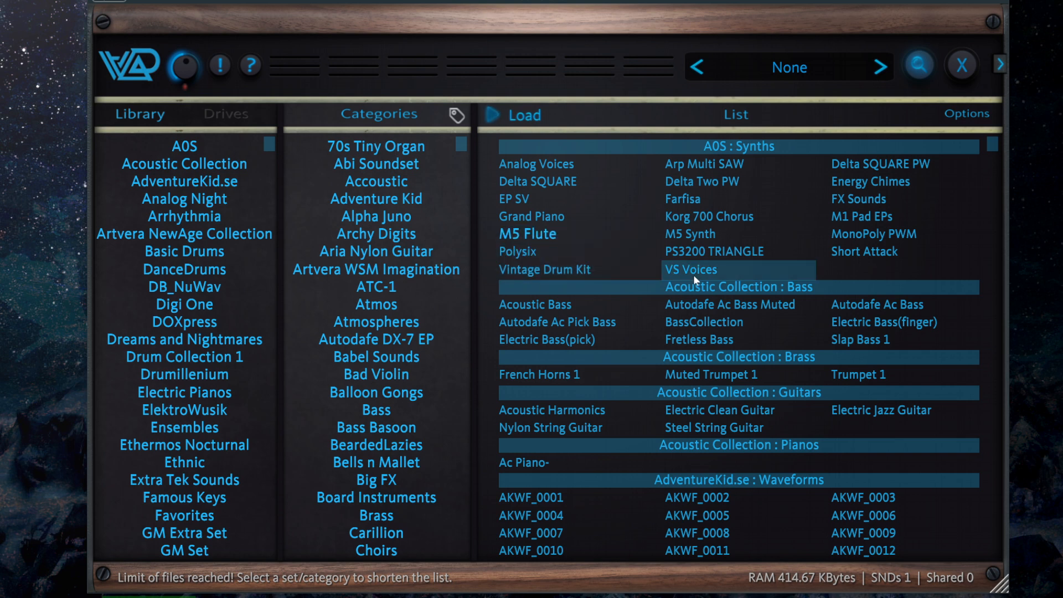
{"action": "double_click", "coordinate": [718, 267]}
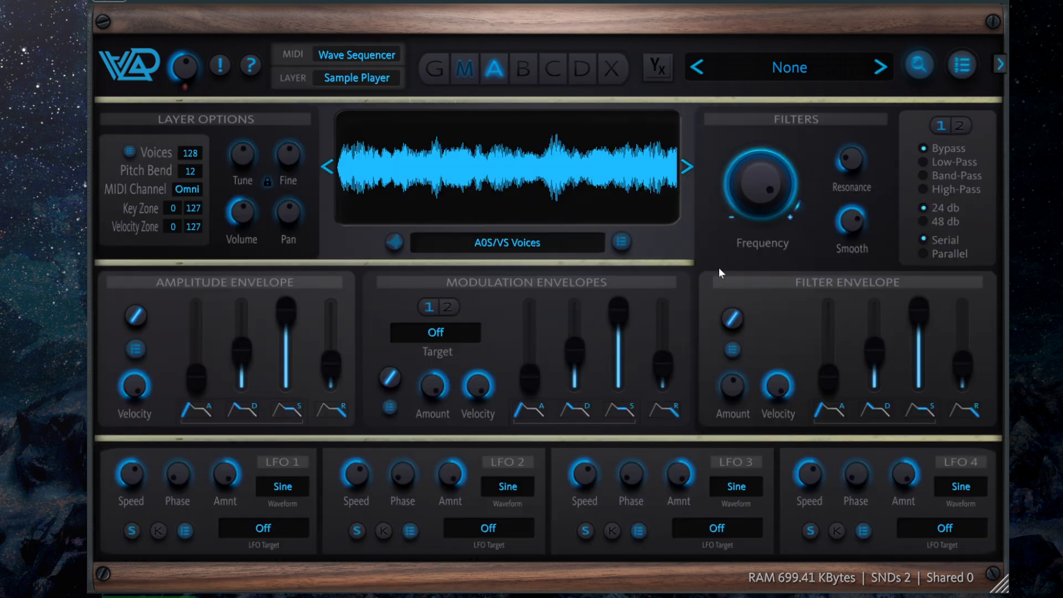
{"action": "left_click", "coordinate": [541, 161]}
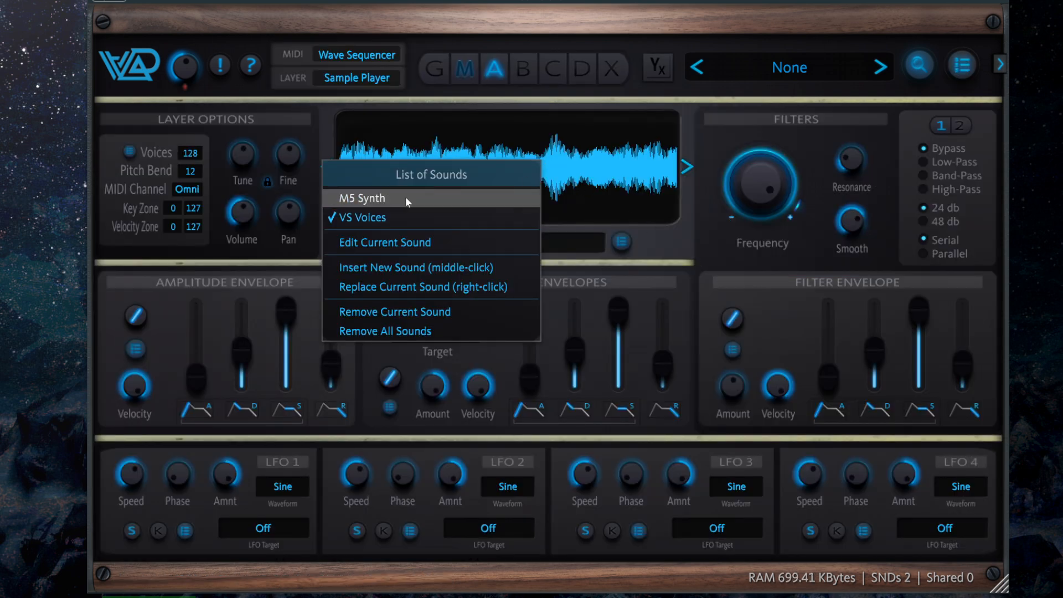
{"action": "left_click", "coordinate": [719, 266]}
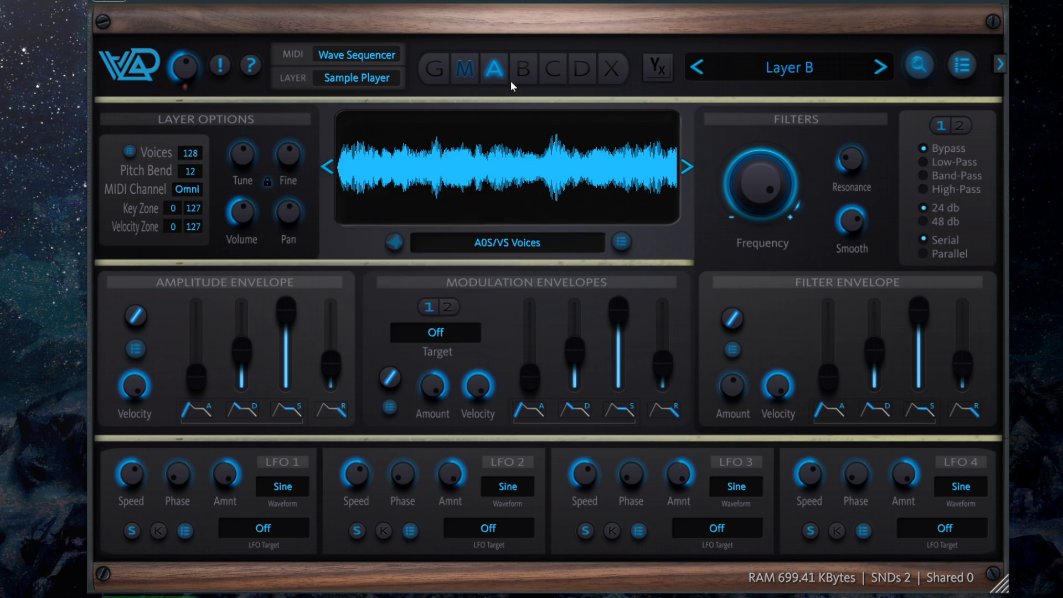
Return to the Wave Sequencer and switch the edited sequence to 2
{"action": "left_click", "coordinate": [470, 70]}
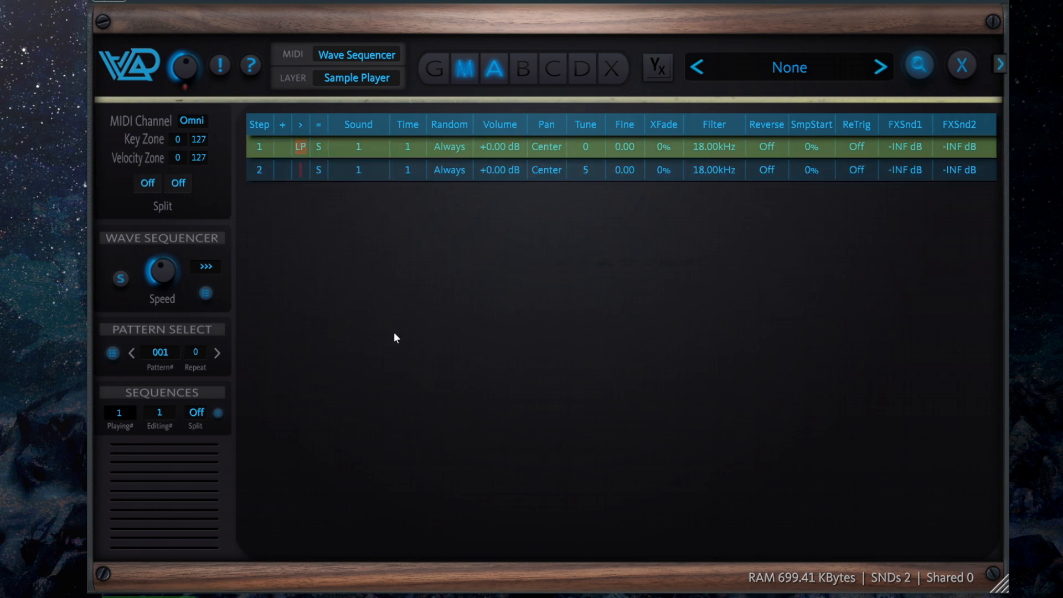
{"action": "left_click", "coordinate": [161, 416]}
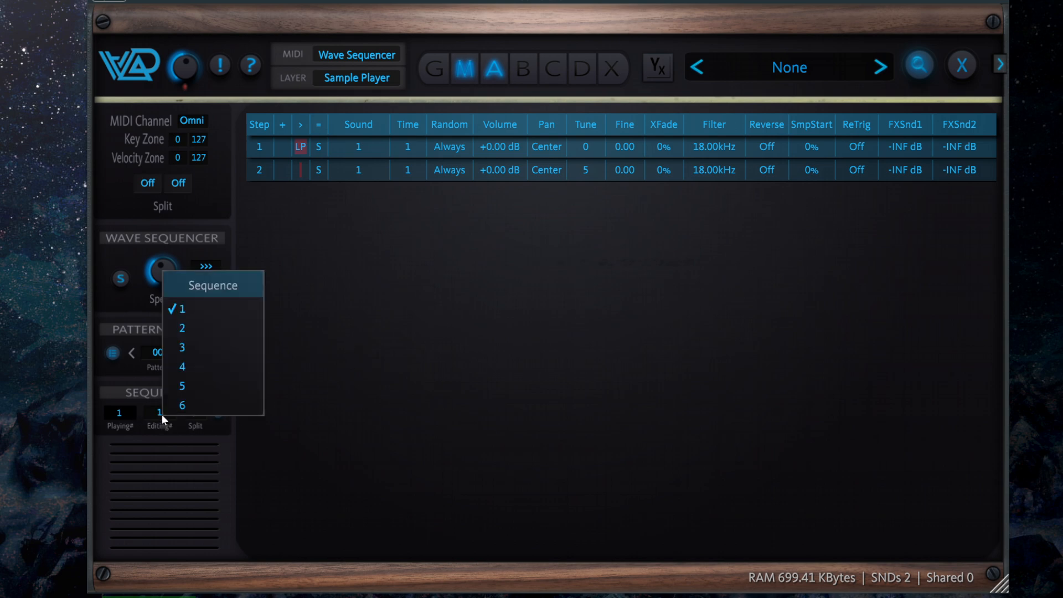
{"action": "left_click", "coordinate": [210, 331]}
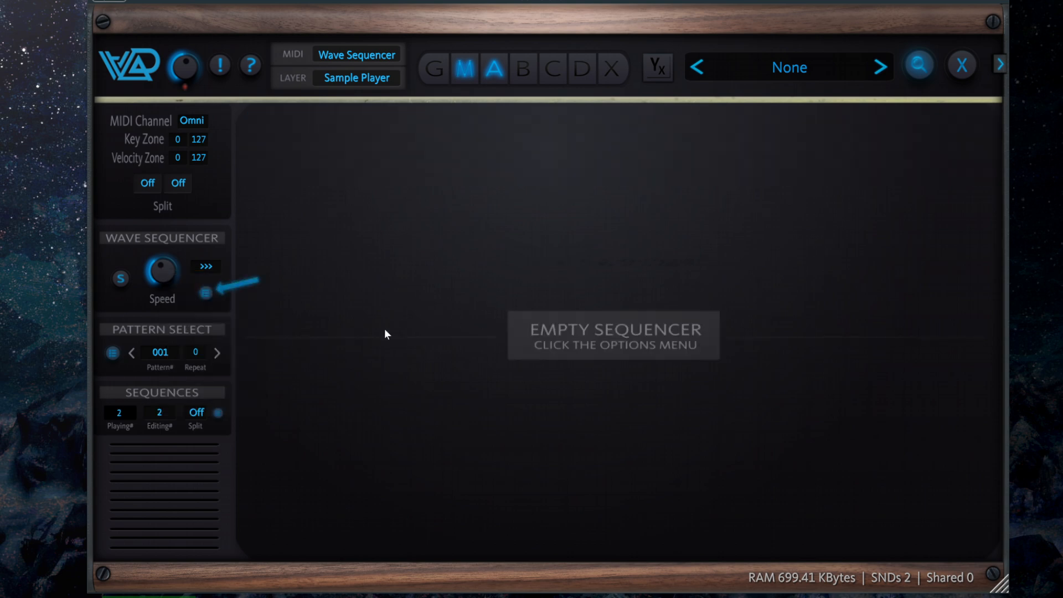
Add 2 steps to sequence 2, both using sound 2, with Tune set to 7 on step 1 and 5 on step 2
{"action": "left_click", "coordinate": [205, 293]}
{"action": "left_click", "coordinate": [295, 484]}
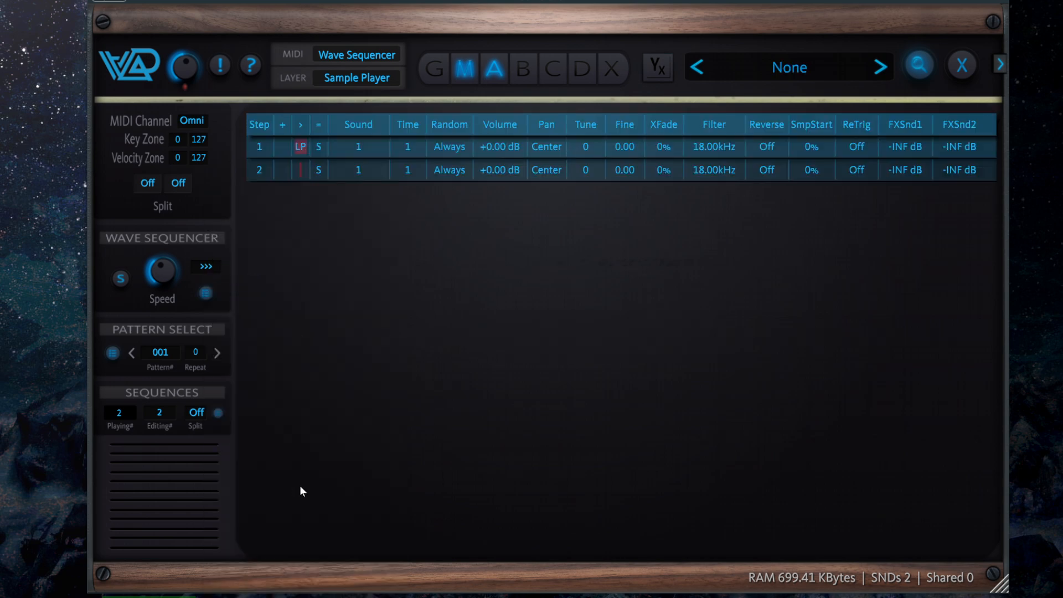
{"action": "left_click", "coordinate": [365, 152]}
{"action": "left_click_drag", "start_coordinate": [366, 146], "coordinate": [368, 142]}
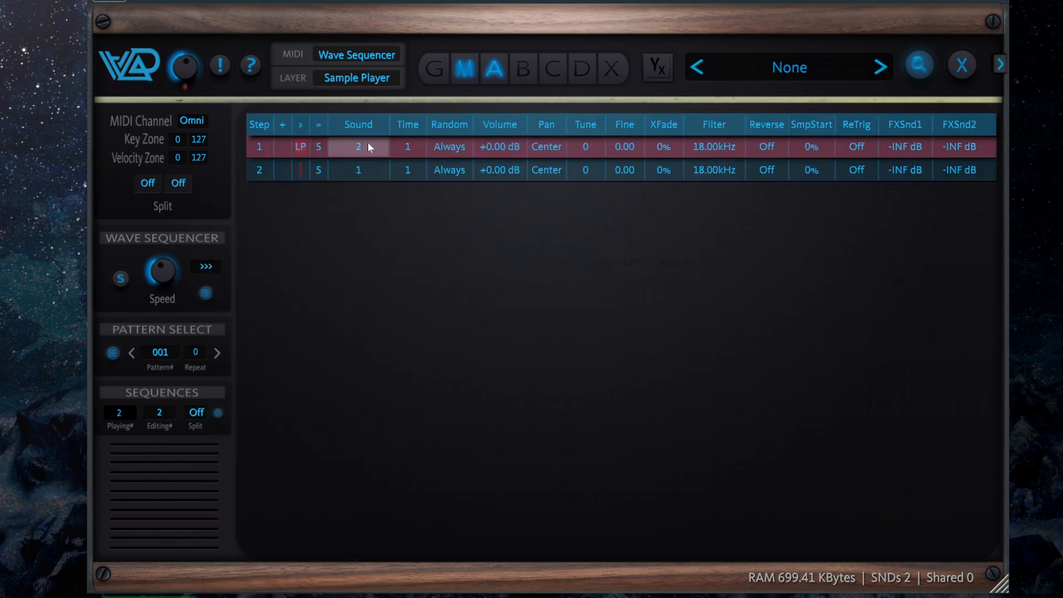
{"action": "left_click", "coordinate": [371, 165]}
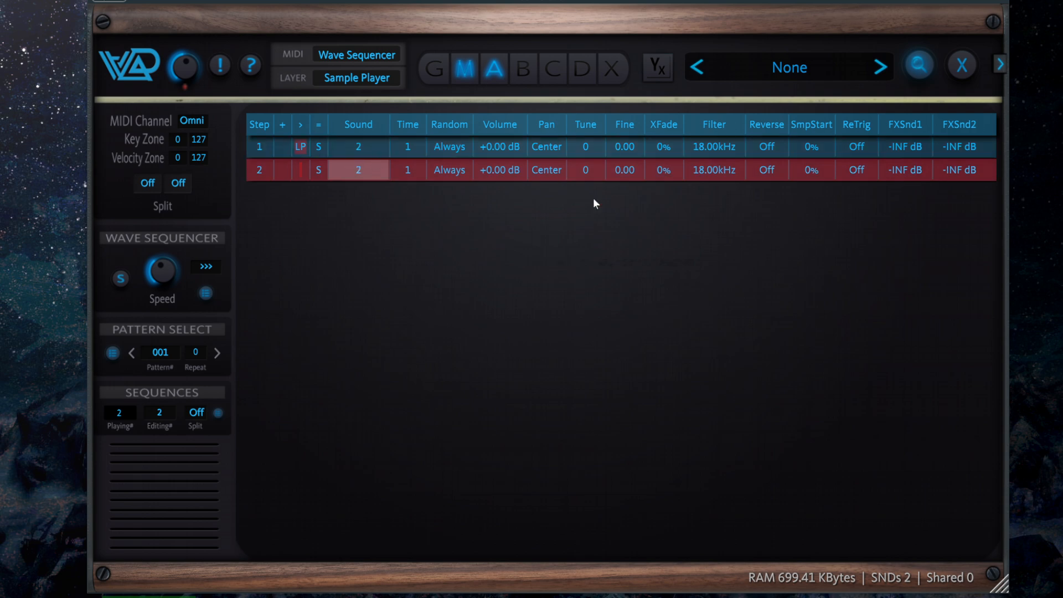
{"action": "left_click", "coordinate": [596, 146]}
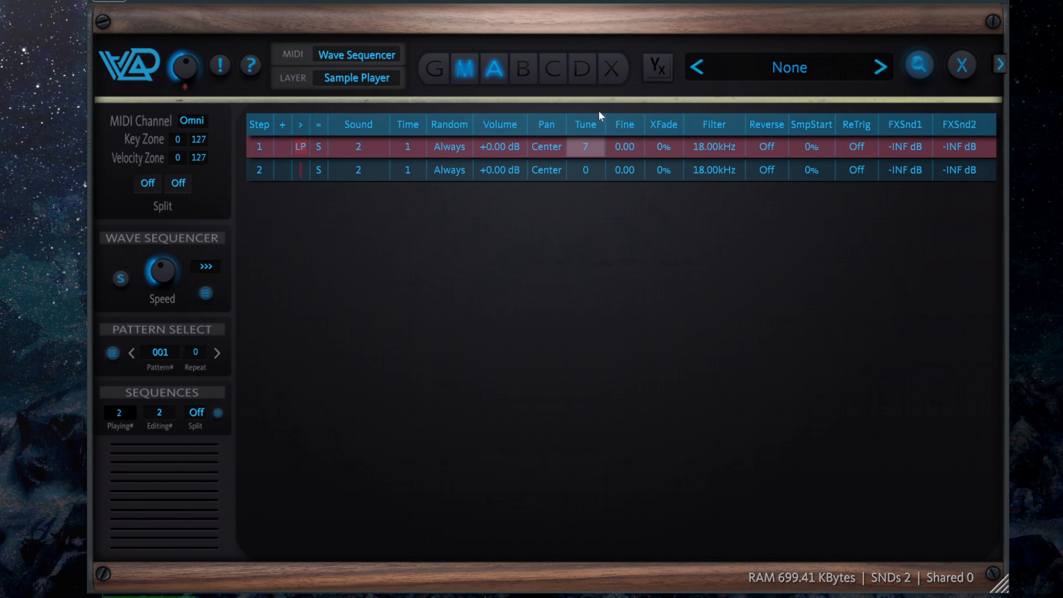
{"action": "left_click", "coordinate": [587, 170]}
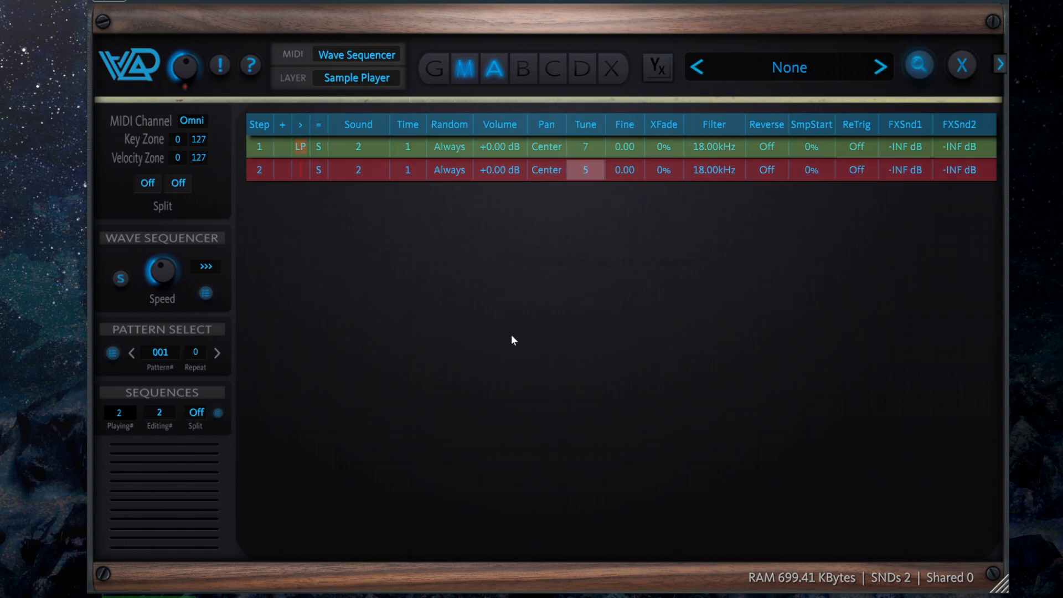
Switch the edited sequence to 1 and back to 2 to compare their steps during playback
{"action": "left_click", "coordinate": [161, 412]}
{"action": "left_click", "coordinate": [196, 309]}
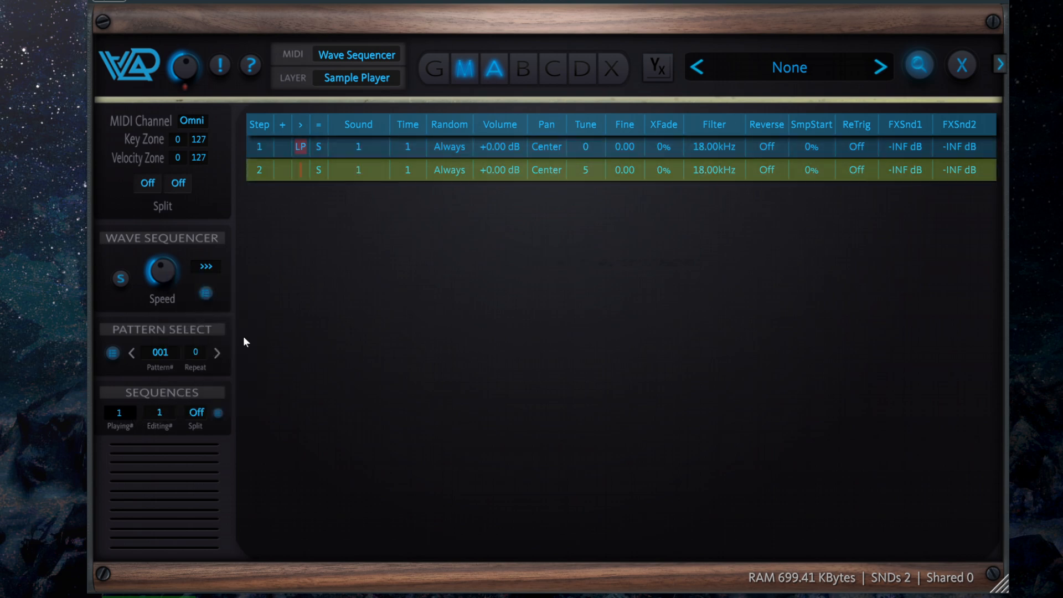
{"action": "left_click", "coordinate": [155, 415]}
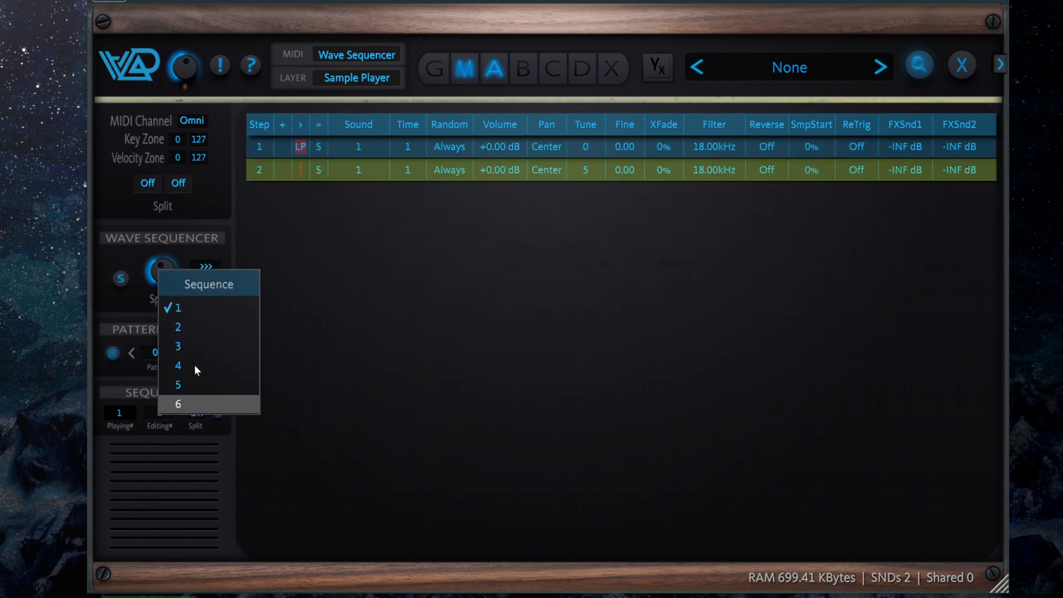
{"action": "left_click", "coordinate": [209, 324]}
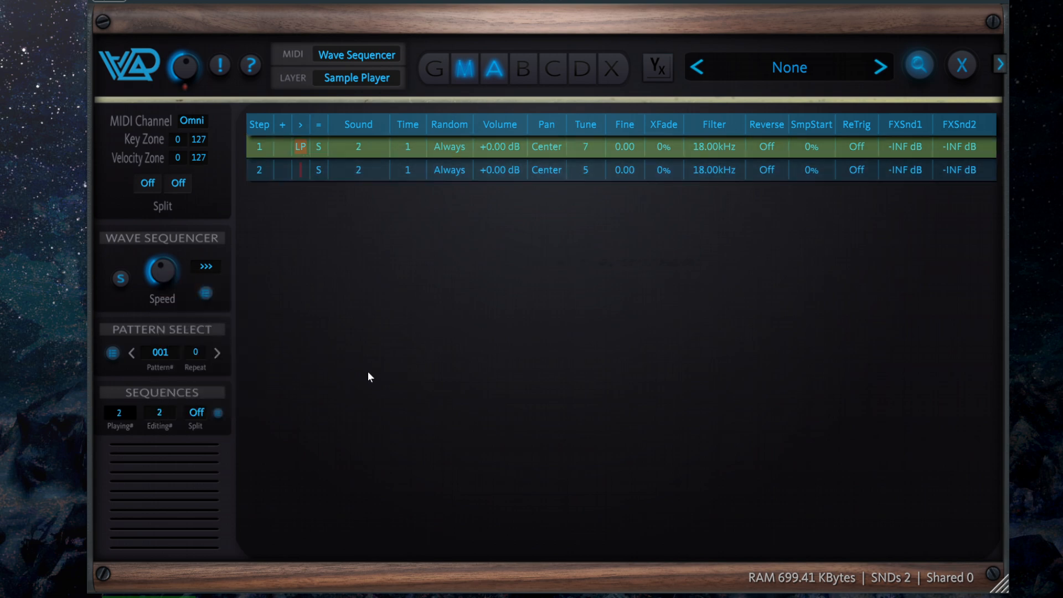
Try a Sequence Split of 72, and set the split to 60 instead
{"action": "left_click", "coordinate": [198, 414]}
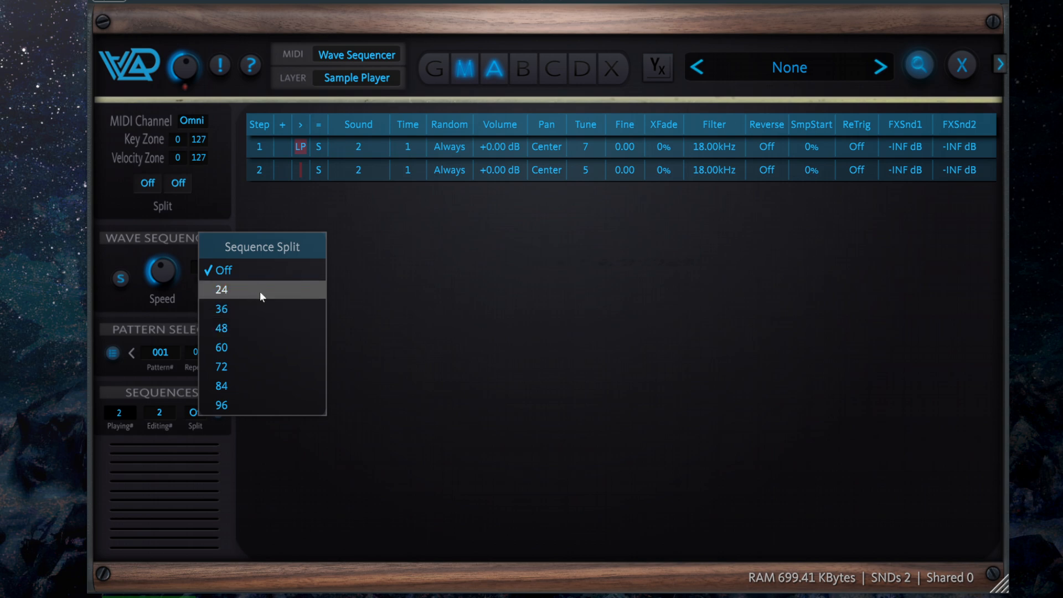
{"action": "left_click", "coordinate": [262, 370]}
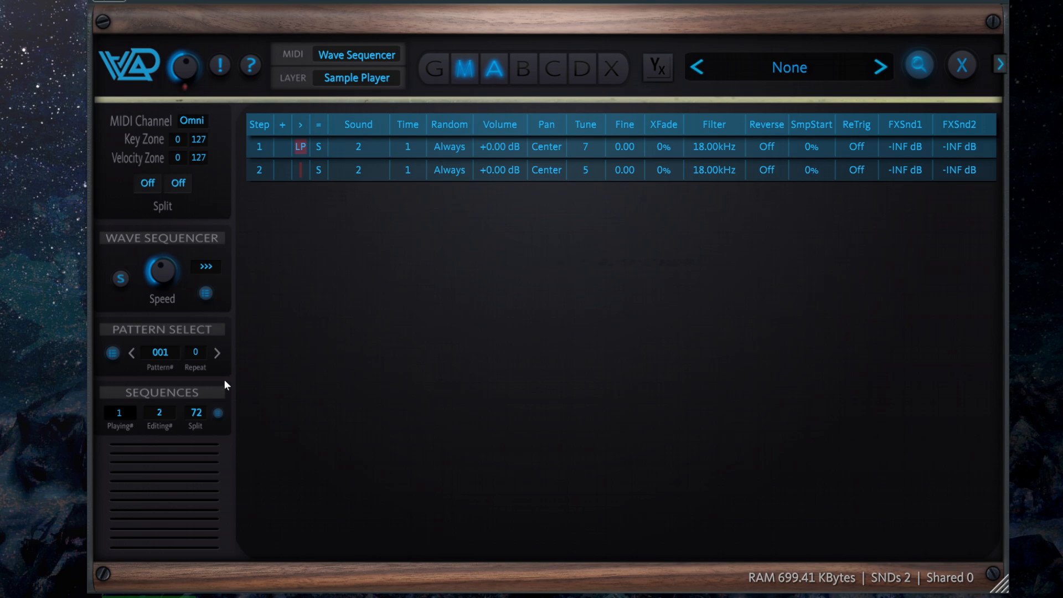
{"action": "left_click", "coordinate": [199, 416]}
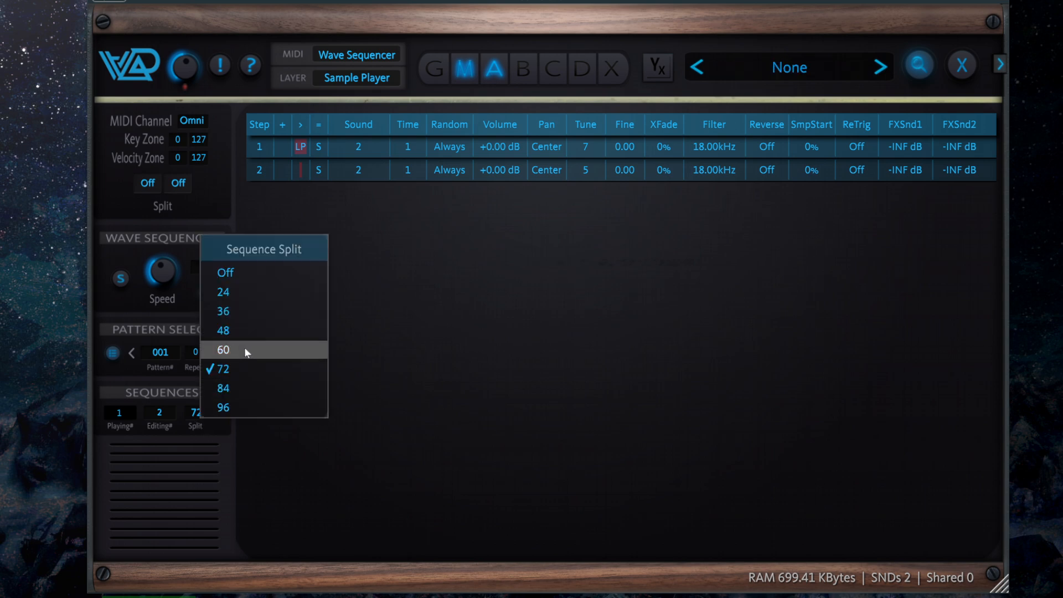
{"action": "left_click", "coordinate": [247, 352]}
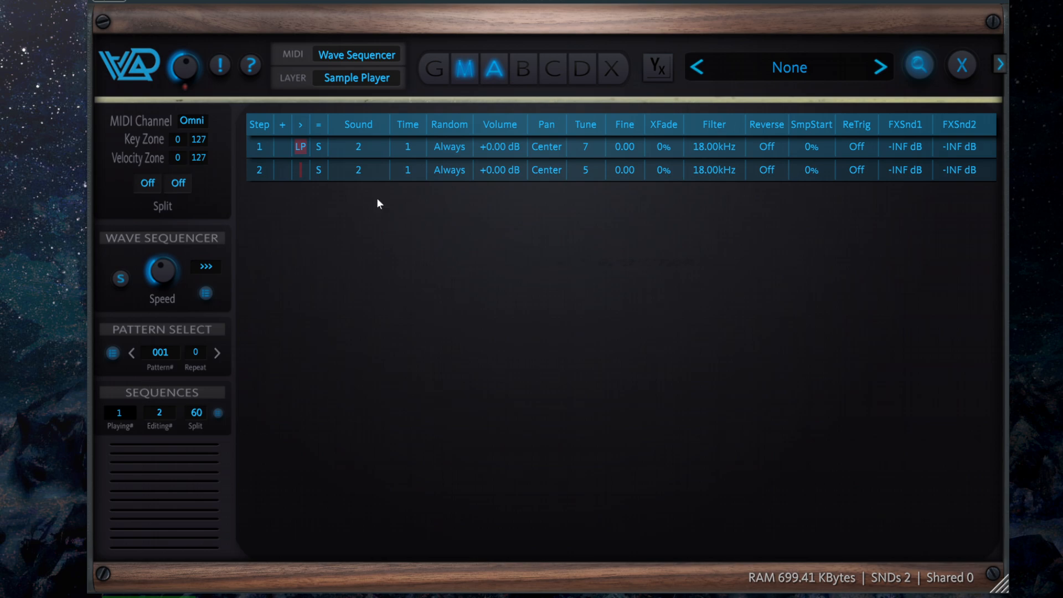
Read the Wave Sequencer help down to the explanation of sequences and Split, and check the choices for the edited sequence without changing it
{"action": "left_click", "coordinate": [252, 67]}
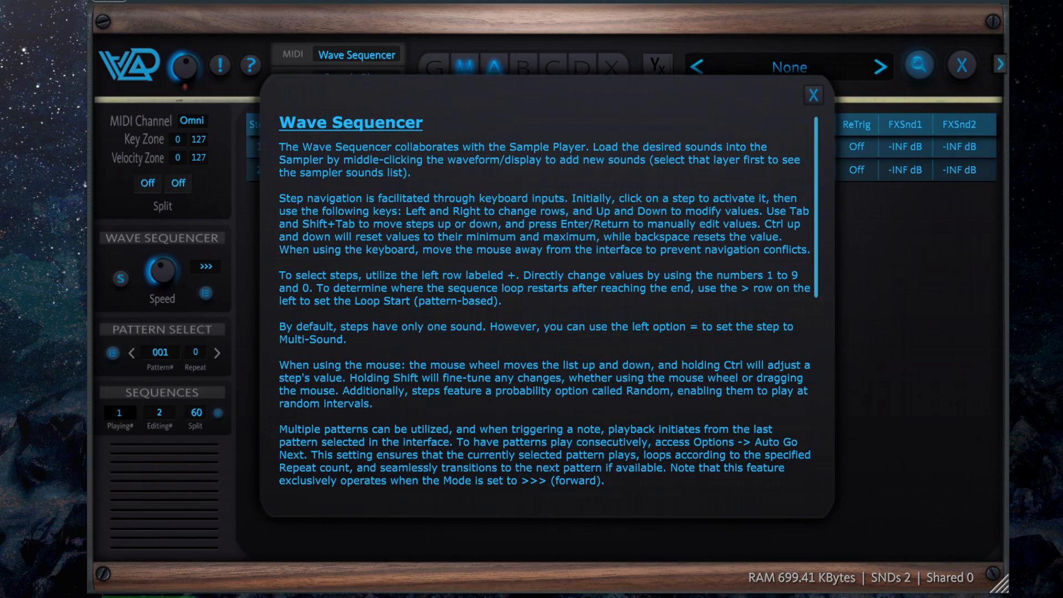
{"action": "scroll", "coordinate": [548, 304], "scroll_direction": "down", "scroll_amount": 3}
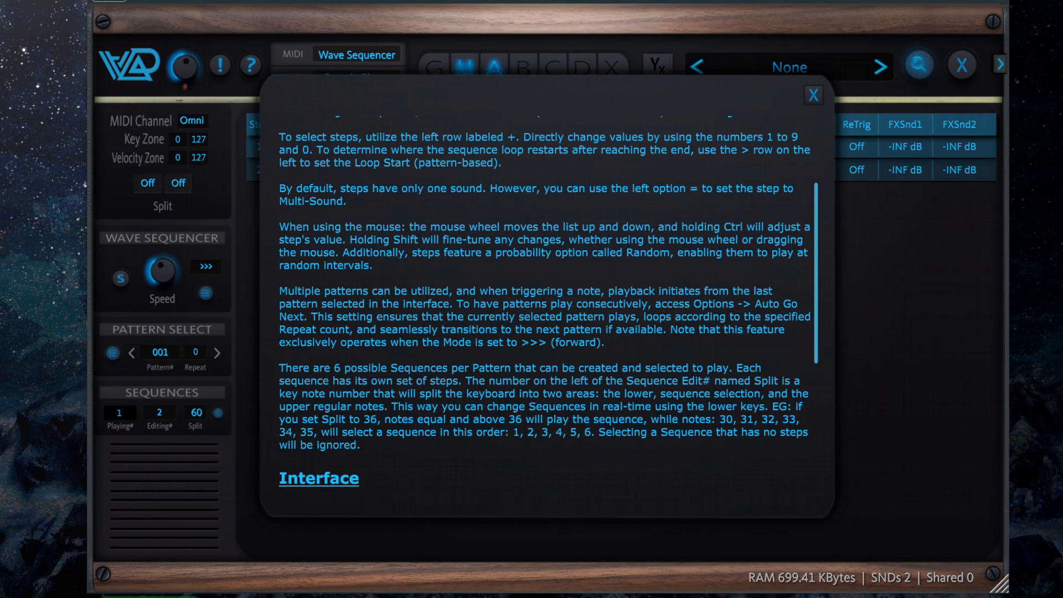
{"action": "left_click", "coordinate": [812, 96]}
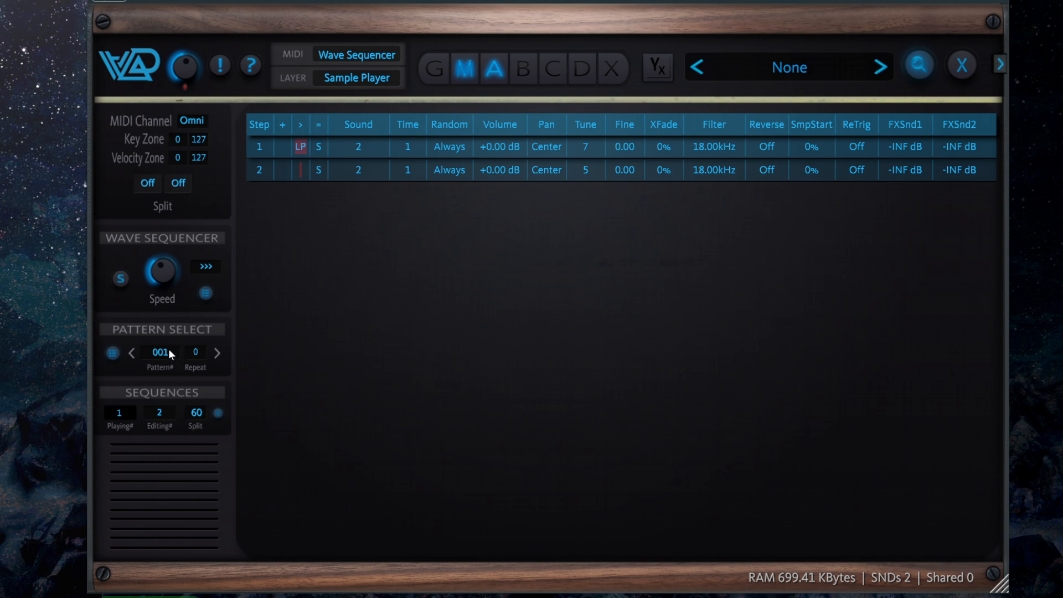
{"action": "left_click", "coordinate": [161, 411]}
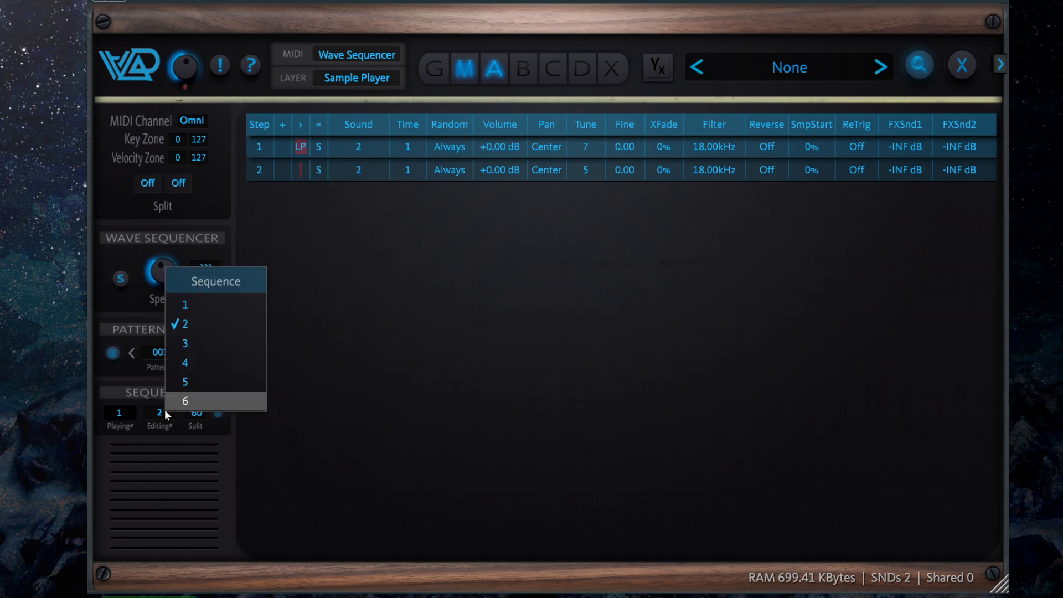
{"action": "left_click", "coordinate": [503, 320]}
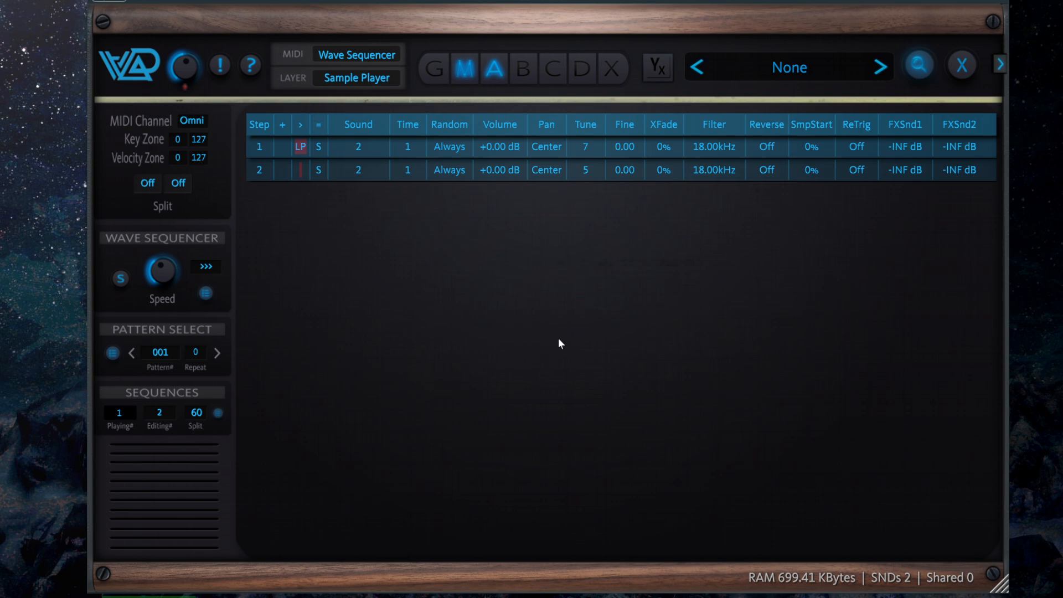
Close the Wave Sequencer and try loading the next preset, cancelling at the unsaved changes prompt
{"action": "left_click", "coordinate": [963, 63]}
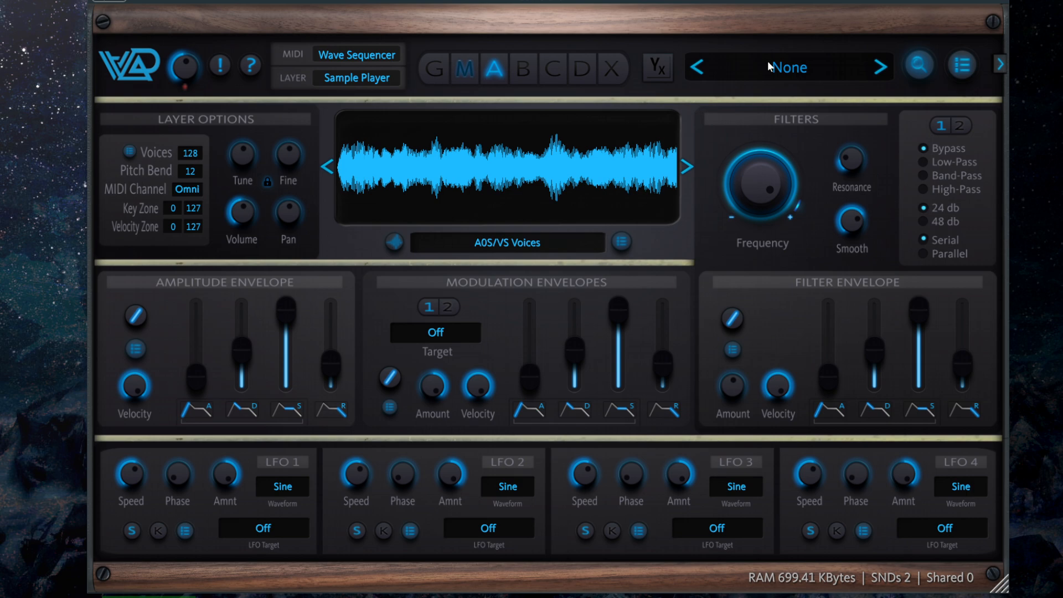
{"action": "left_click", "coordinate": [880, 67]}
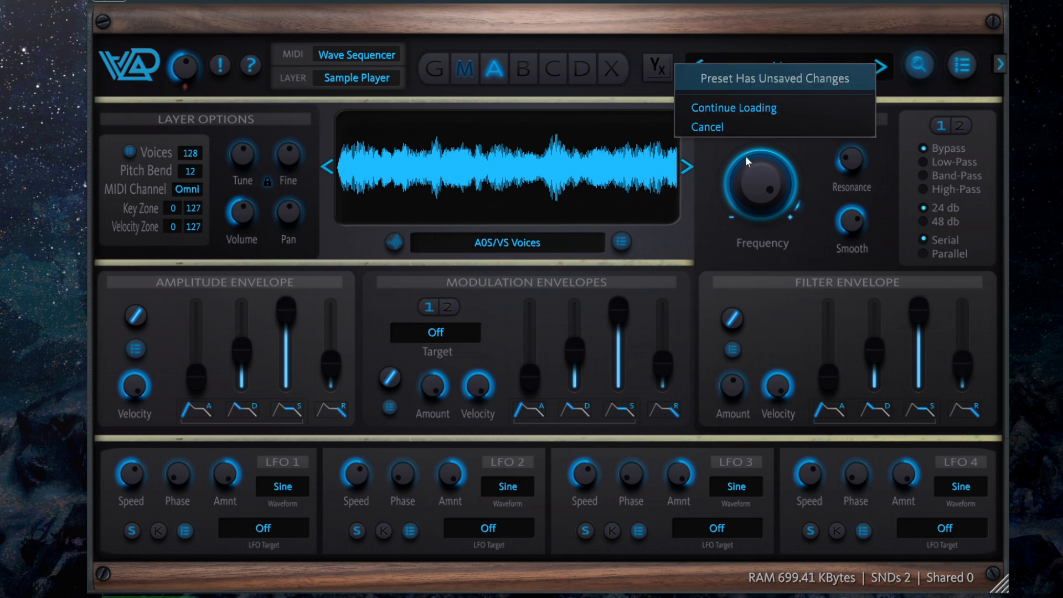
{"action": "left_click", "coordinate": [736, 129]}
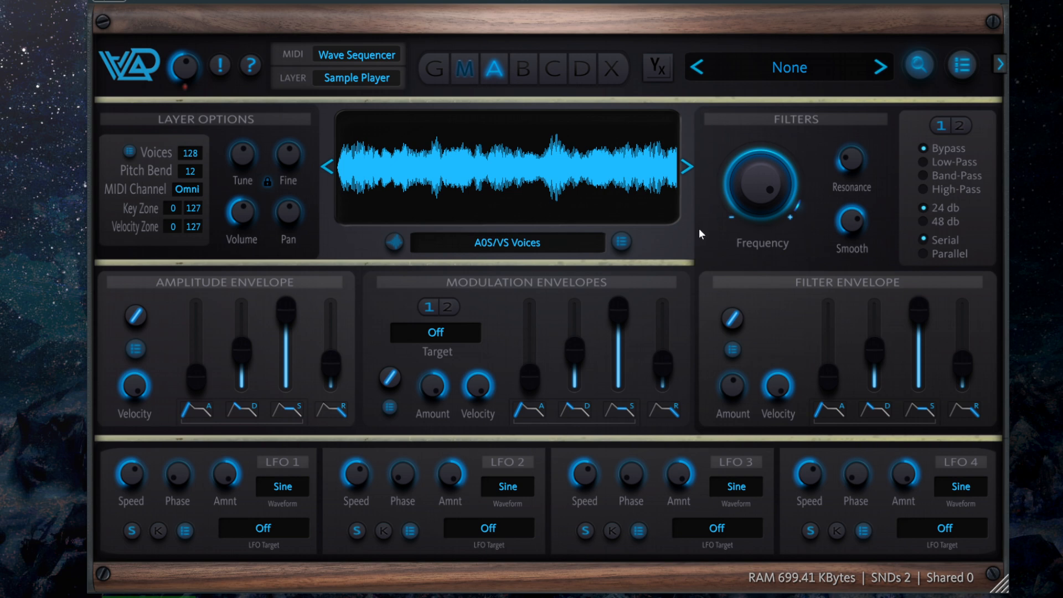
Open the preset browser and view the presets of the More Bork SNDs, The Mitron Bank and GM Extra Set libraries
{"action": "left_click", "coordinate": [789, 67]}
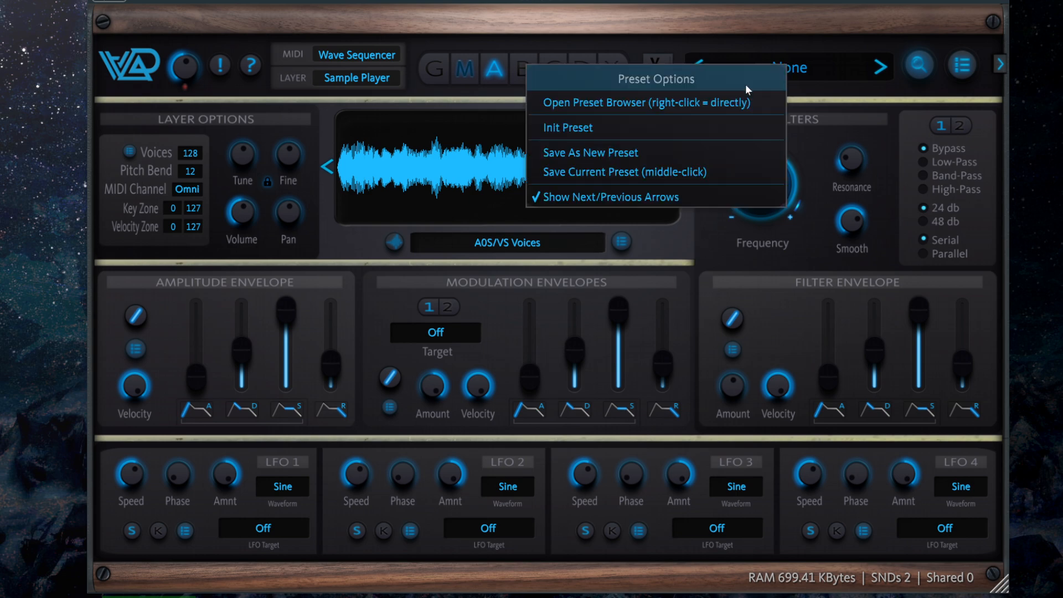
{"action": "left_click", "coordinate": [685, 108]}
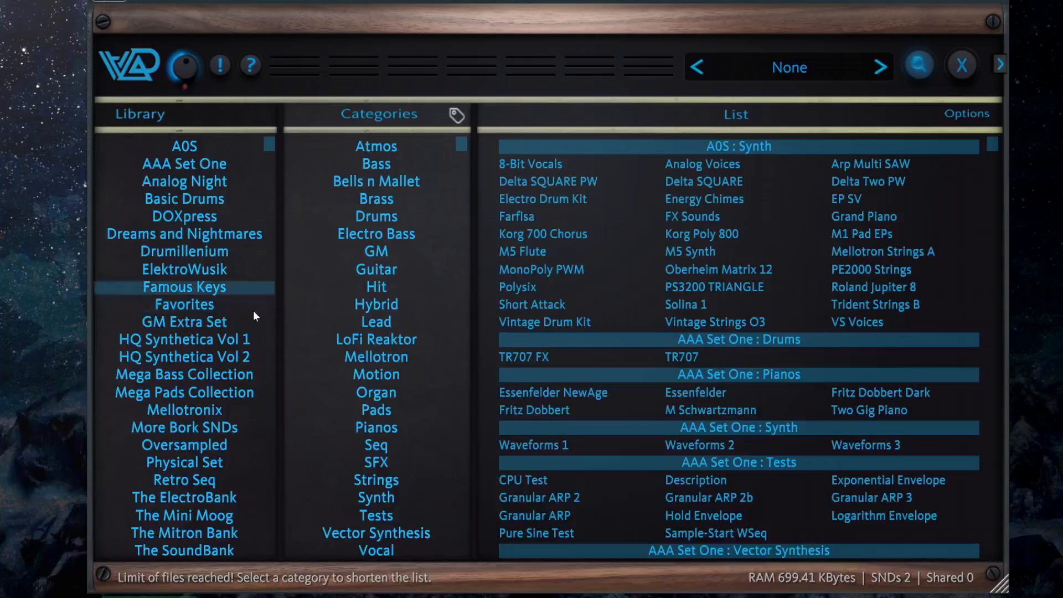
{"action": "left_click", "coordinate": [219, 427]}
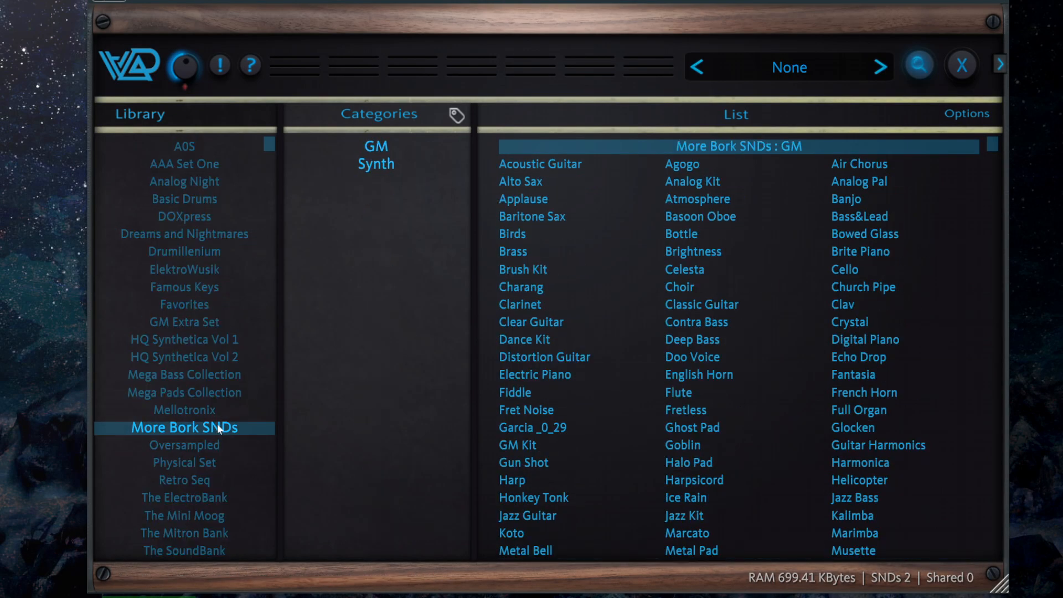
{"action": "left_click", "coordinate": [224, 535]}
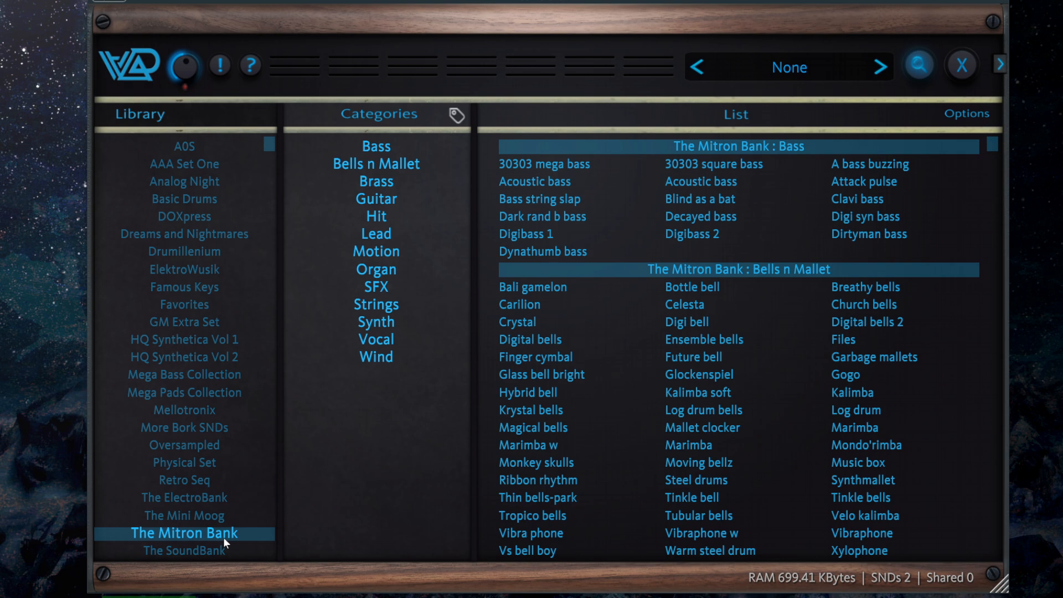
{"action": "left_click", "coordinate": [225, 322]}
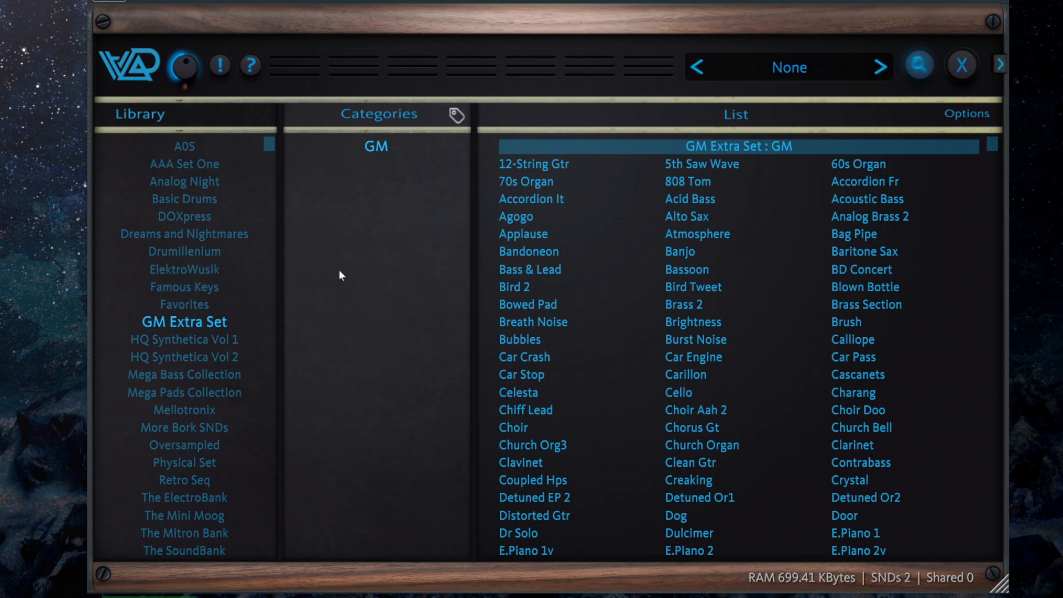